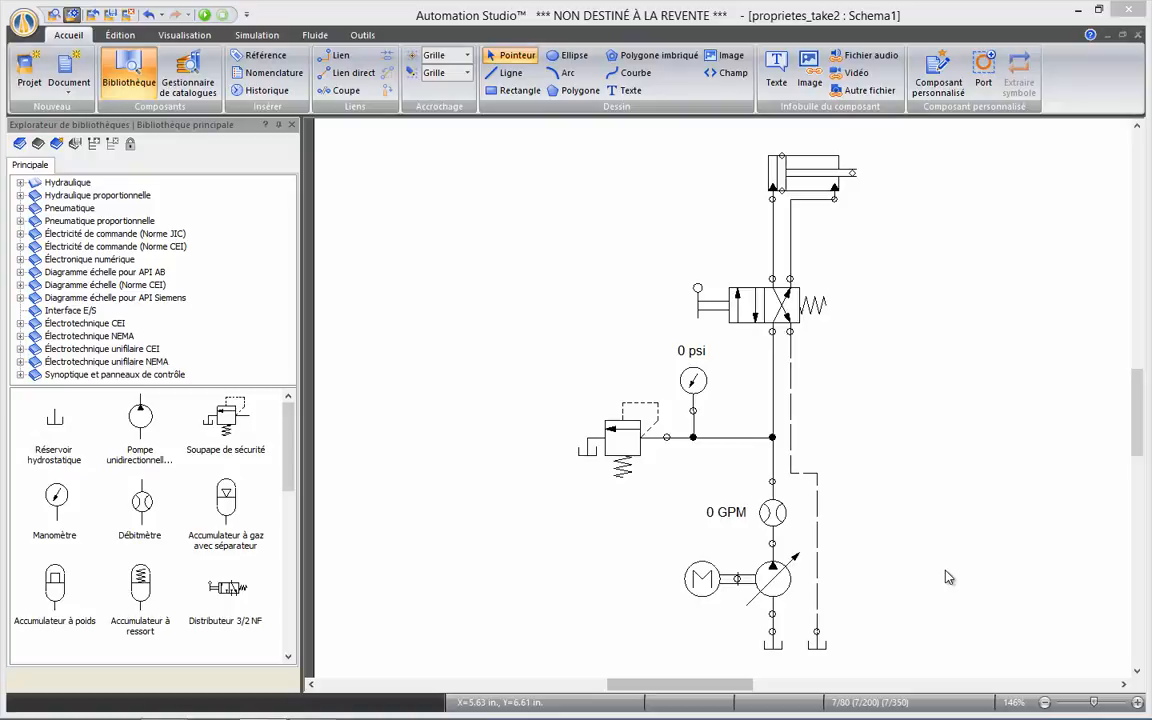
- Duplicate the double-acting cylinder and place the copy beside the original at the same height
left_click_drag(746, 684, 770, 685)
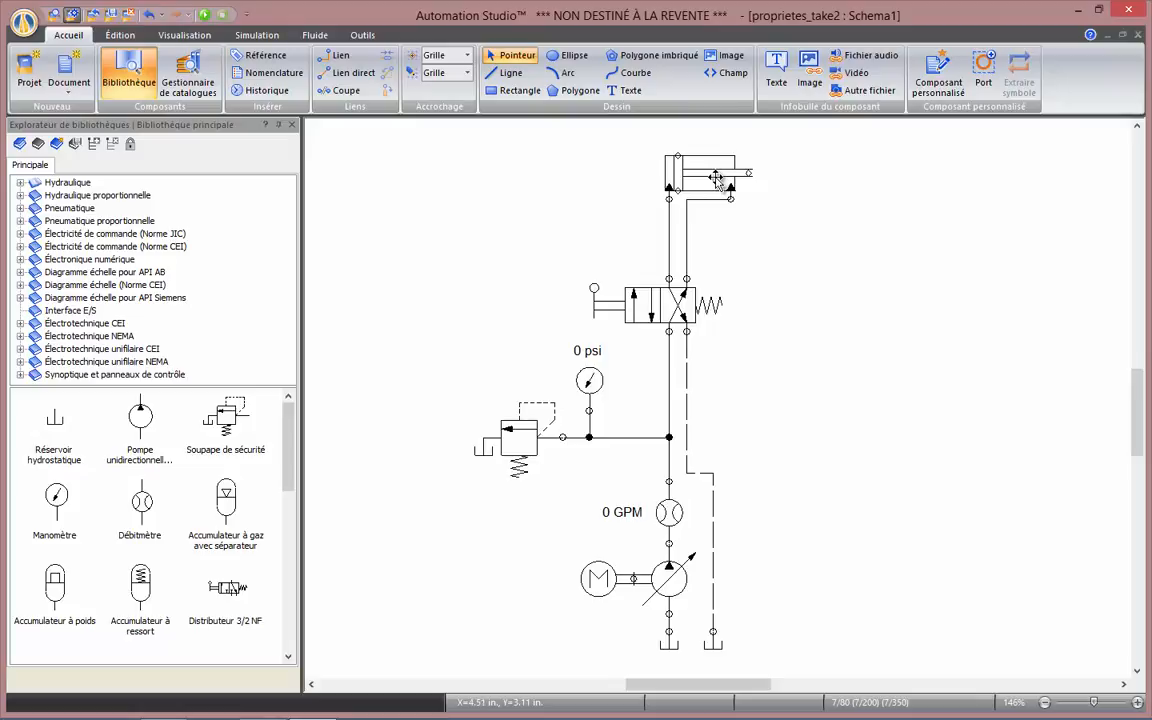
left_click_drag(716, 178, 877, 182)
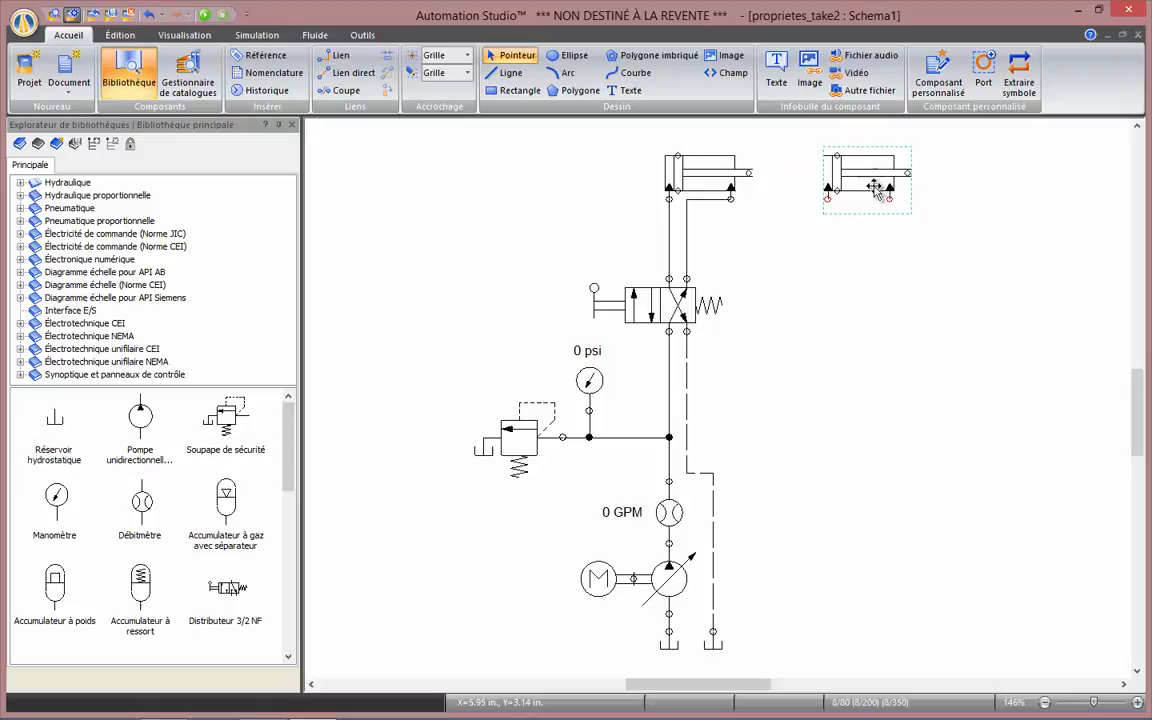
left_click(910, 263)
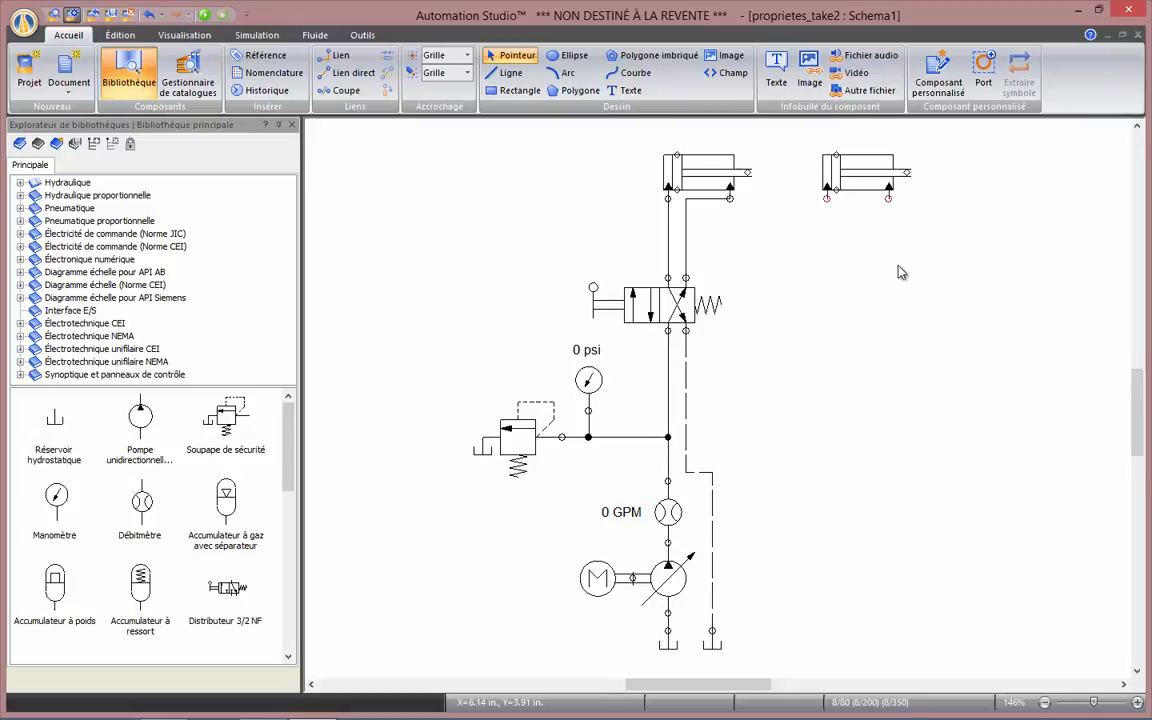
- Connect the copied cylinder's two ports to the original cylinder's supply and return lines above the directional valve
scroll(897, 267, "down", 2)
scroll(884, 265, "up", 2)
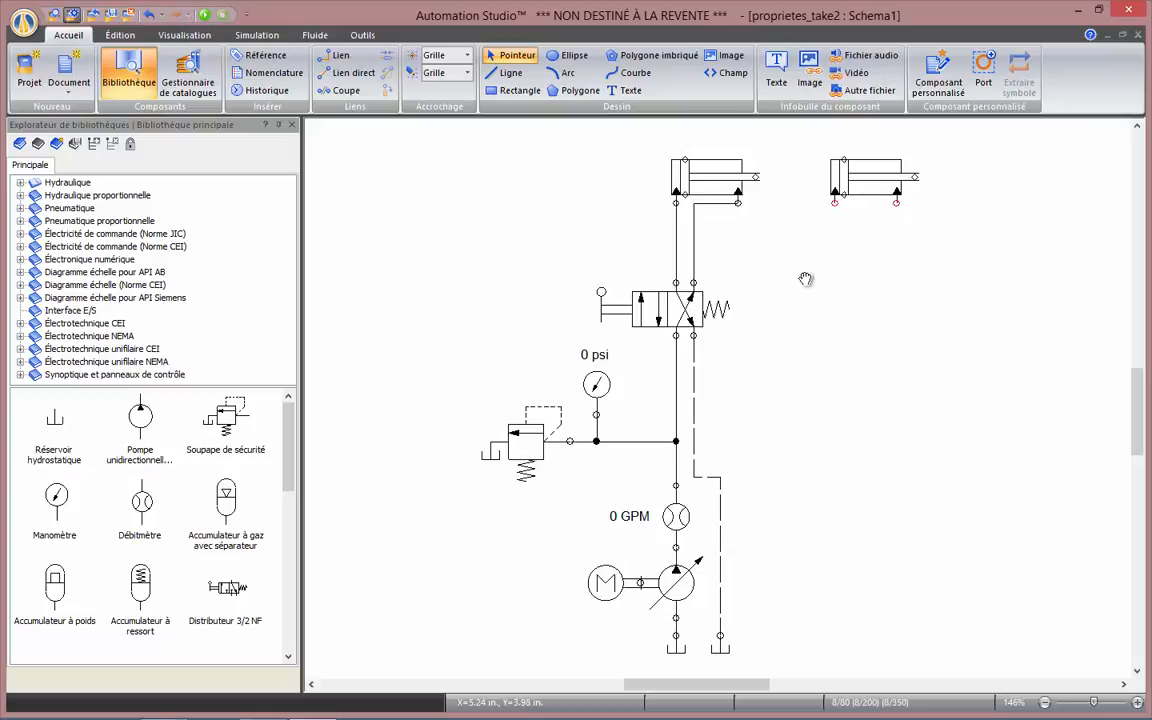
mouse_move(808, 275)
left_mouse_down()
mouse_move(962, 283)
mouse_move(576, 317)
mouse_move(622, 288)
mouse_move(783, 302)
mouse_move(718, 284)
mouse_move(768, 282)
left_mouse_up()
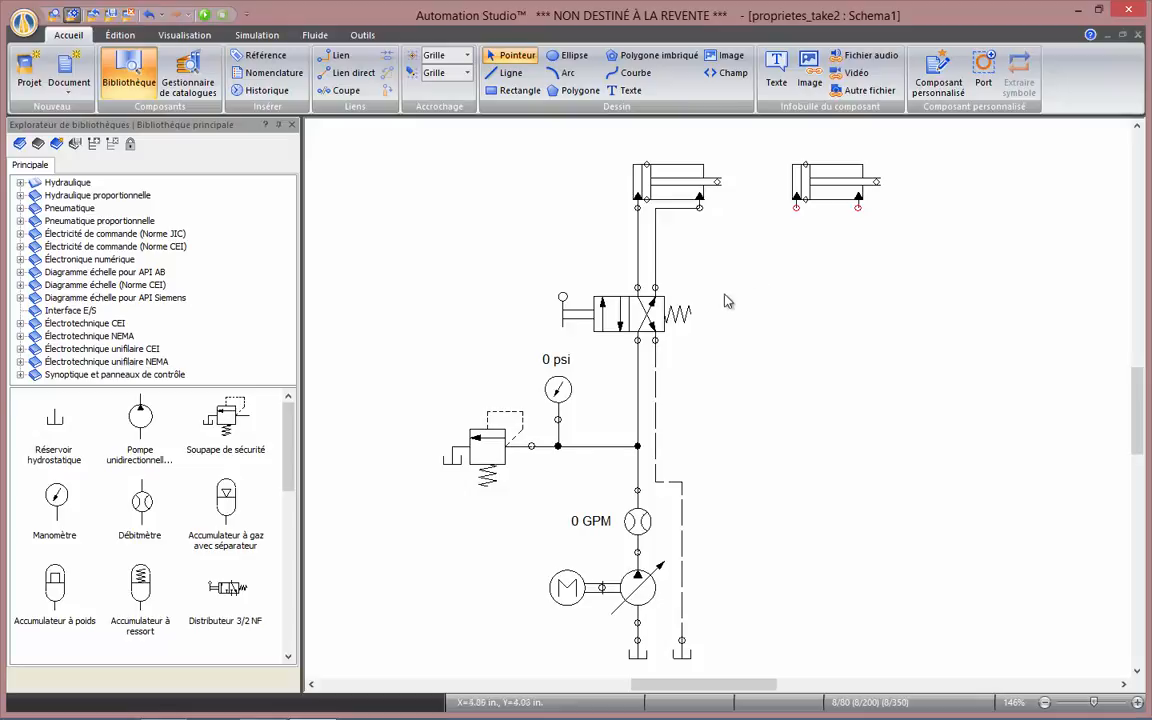
mouse_move(658, 328)
left_mouse_down()
mouse_move(808, 354)
mouse_move(644, 328)
mouse_move(565, 300)
mouse_move(650, 316)
left_mouse_up()
left_click(638, 236)
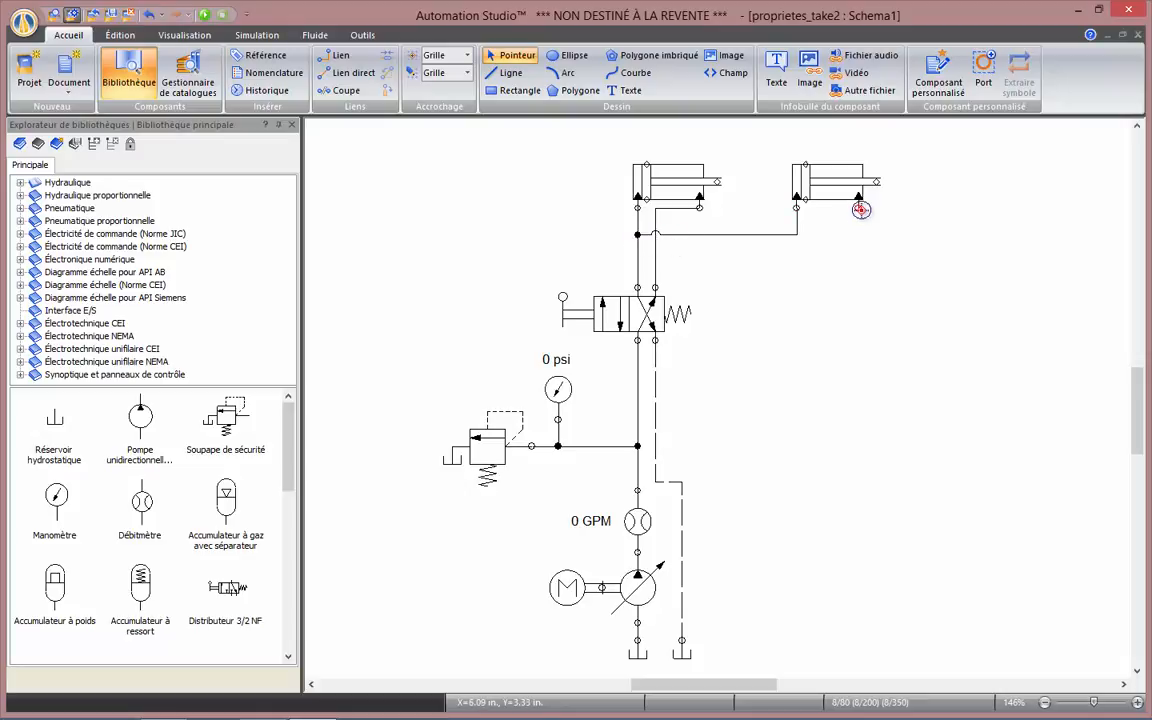
left_click(858, 208)
left_click(655, 252)
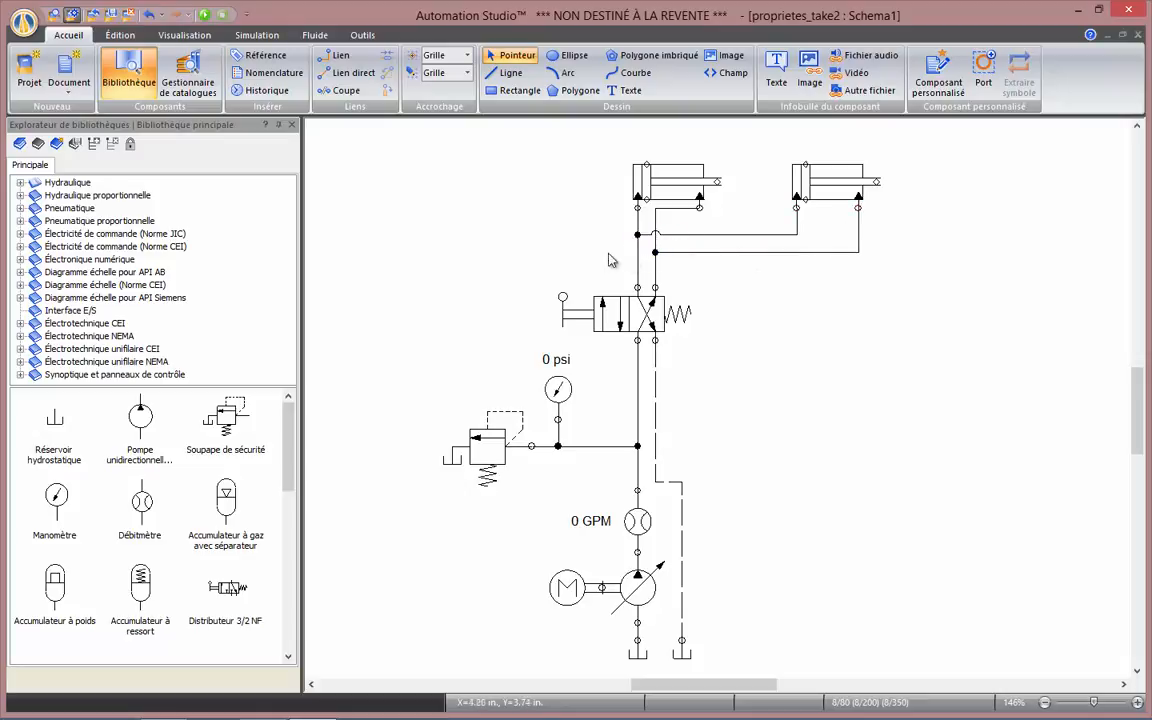
- Run the simulation, actuate the directional valve to extend both cylinders, and stop the simulation
left_click(150, 16)
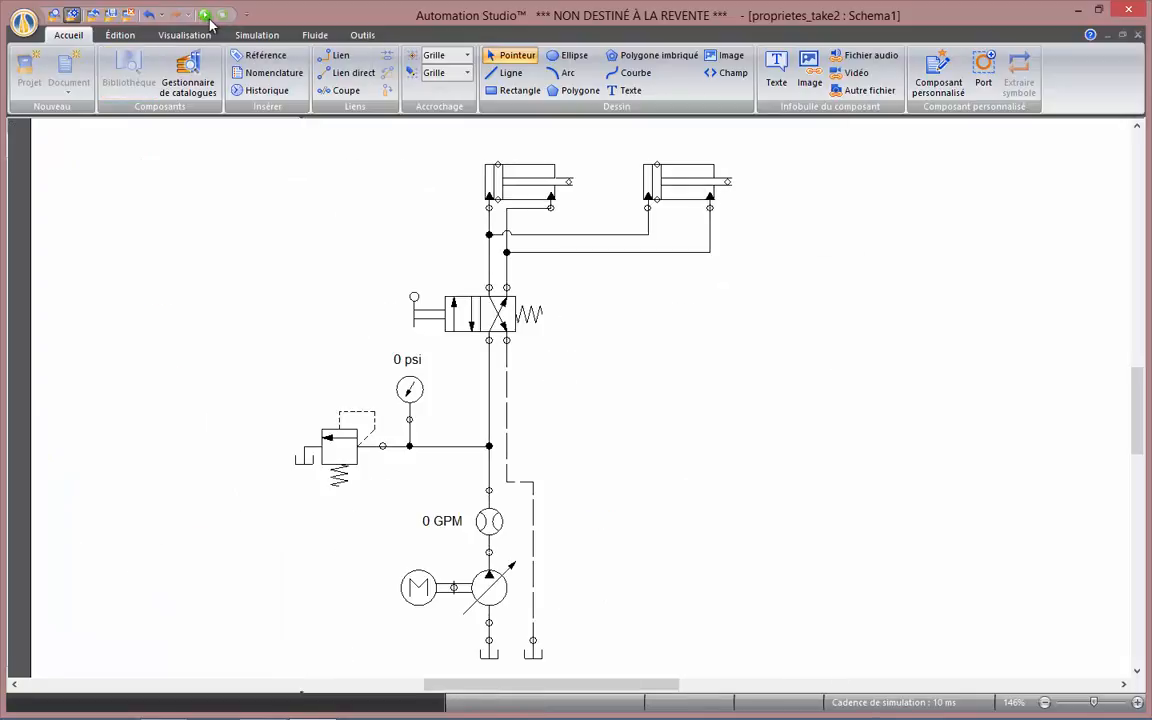
left_click(479, 318)
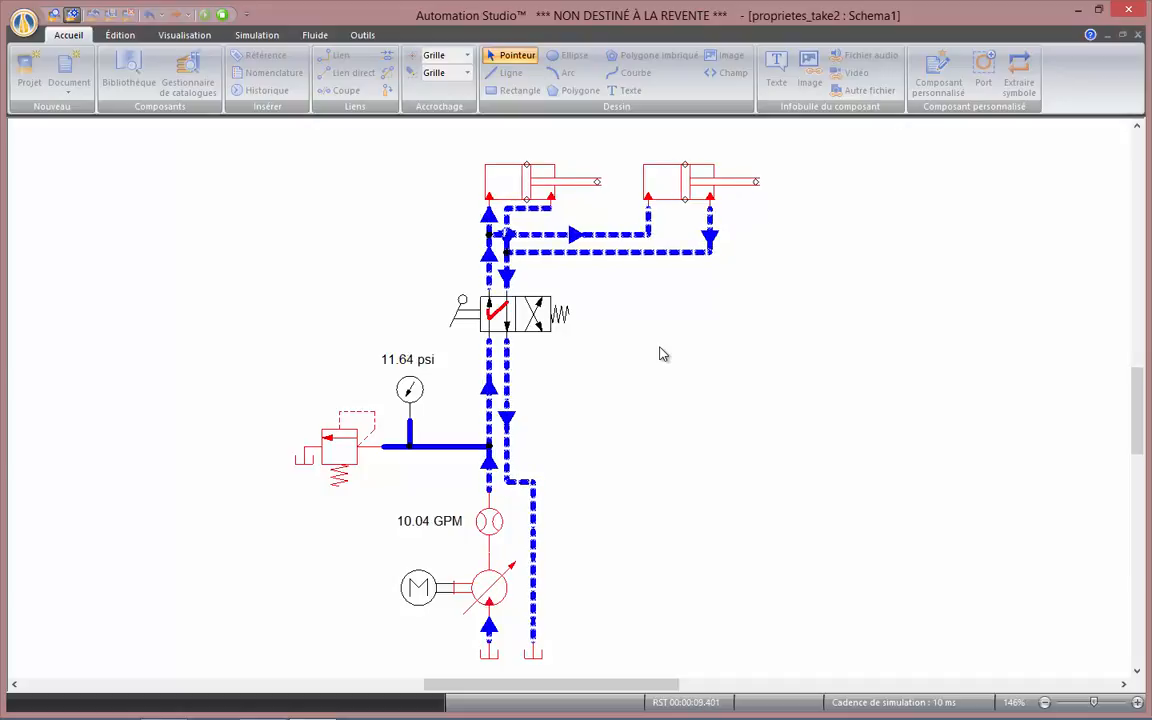
left_click(223, 15)
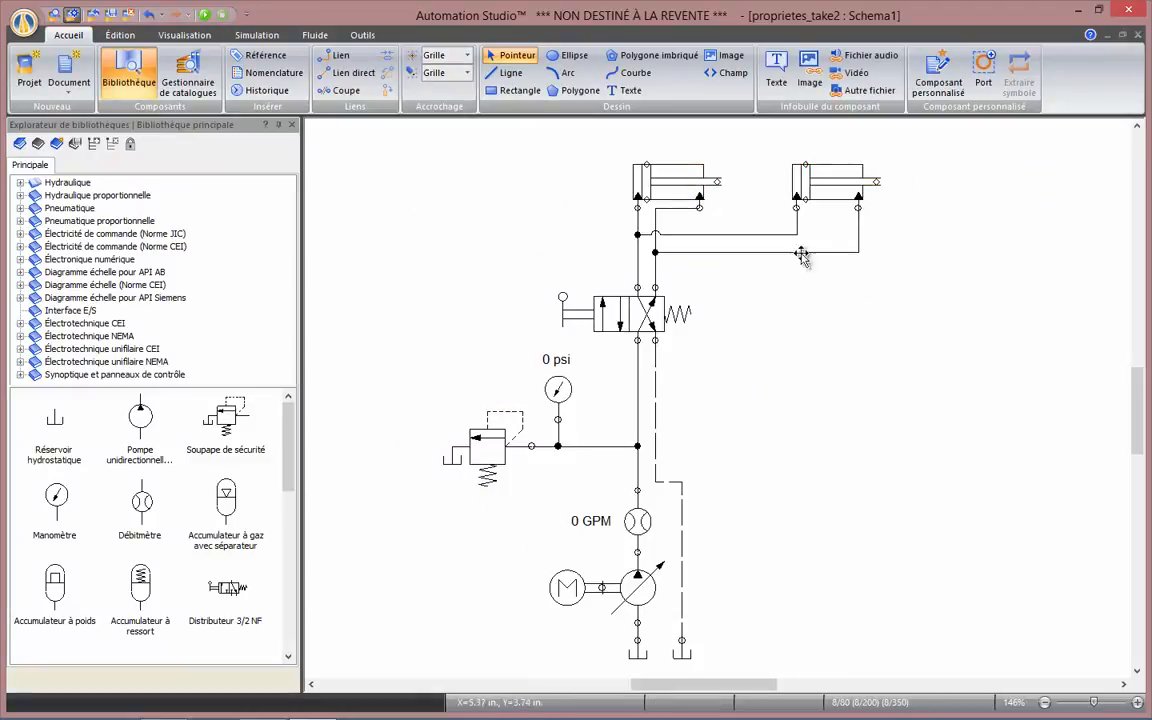
- Open the copied cylinder's properties and change the unit of its stroke, Course (L), to po
double_click(829, 189)
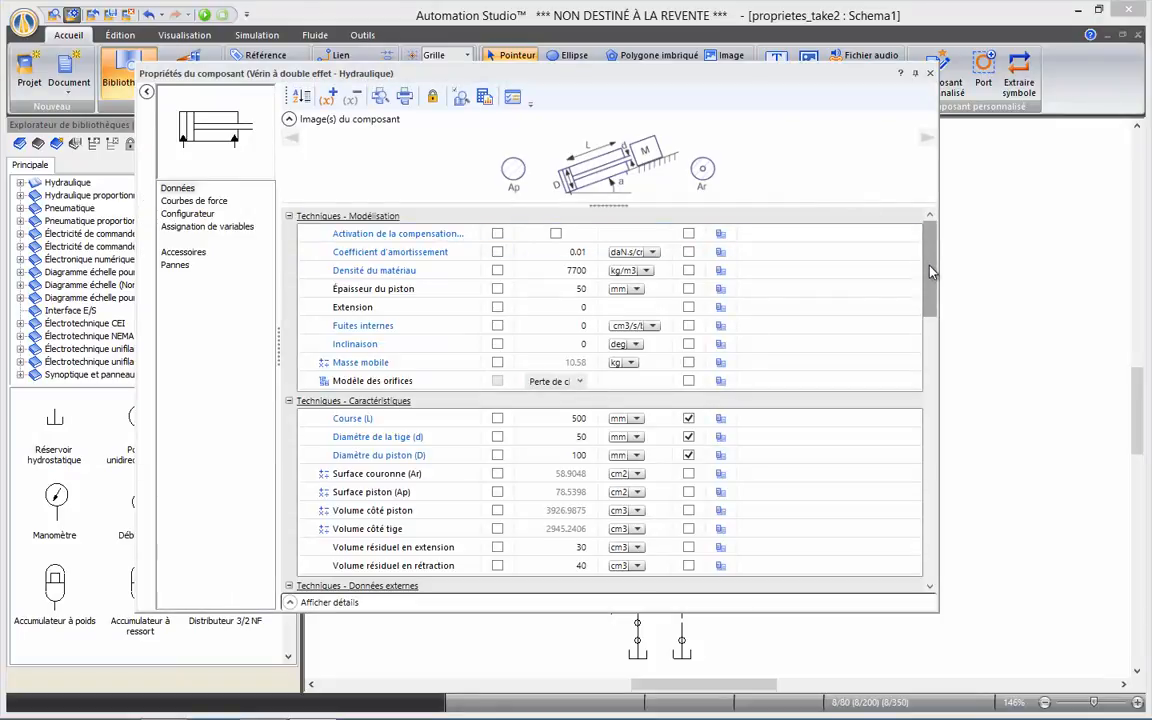
left_click_drag(931, 270, 844, 227)
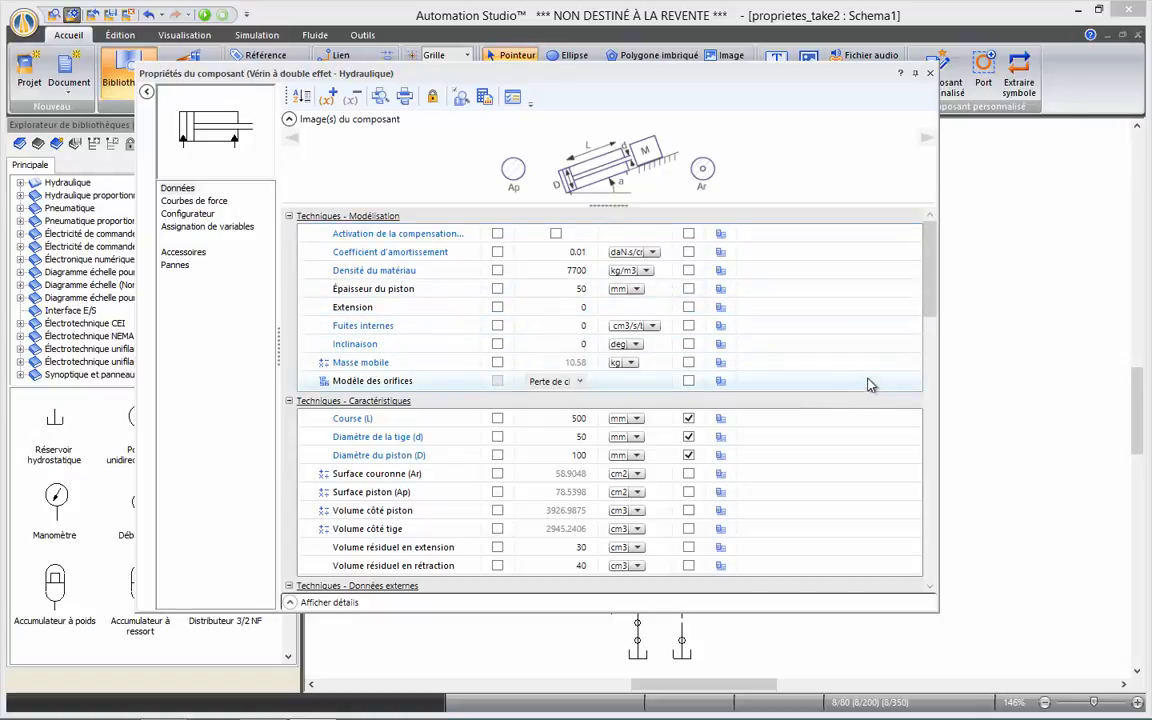
left_click_drag(928, 268, 933, 306)
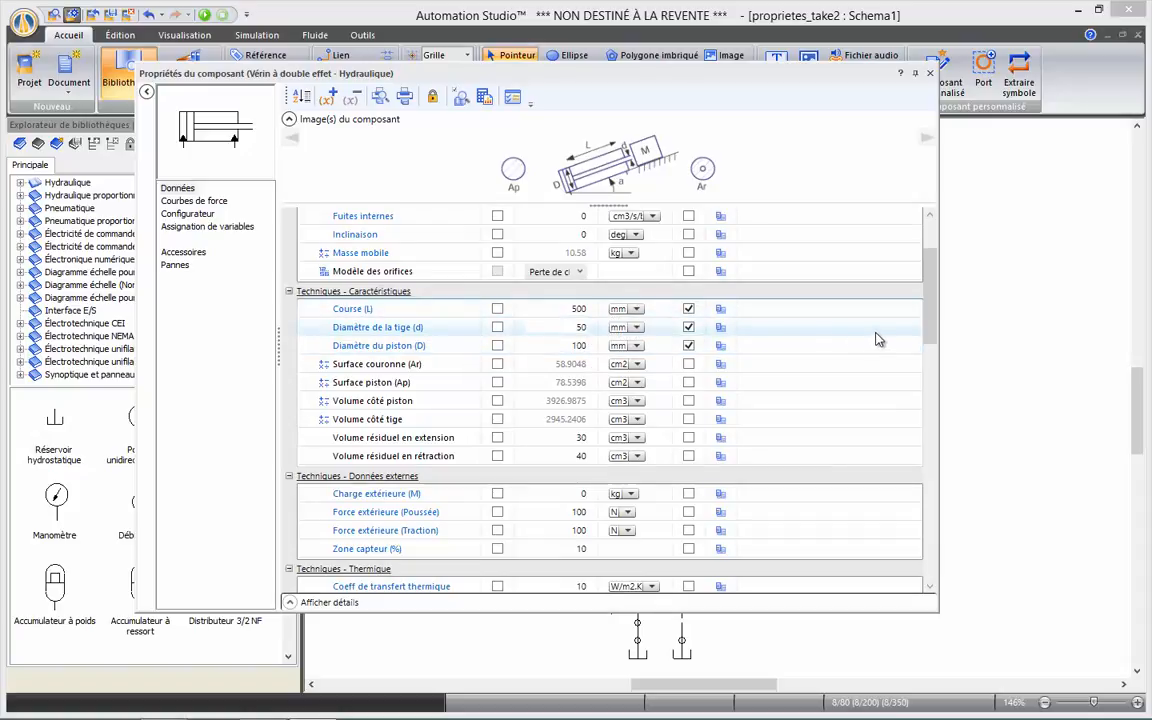
left_click(637, 310)
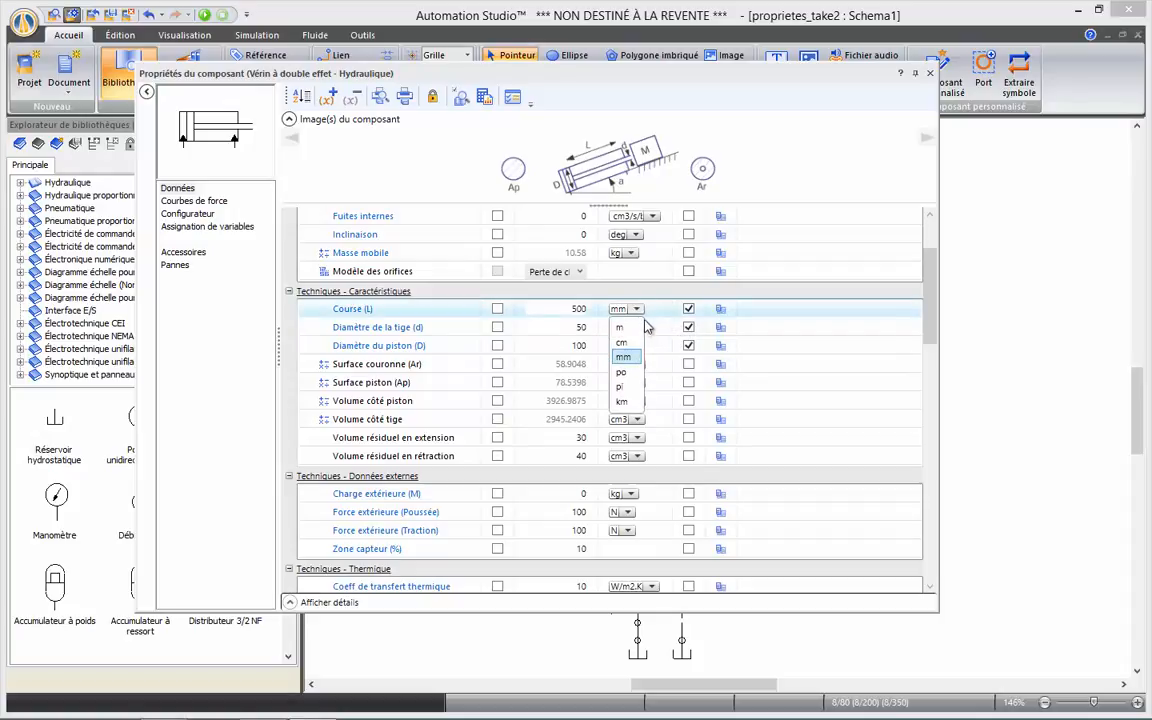
left_click(627, 371)
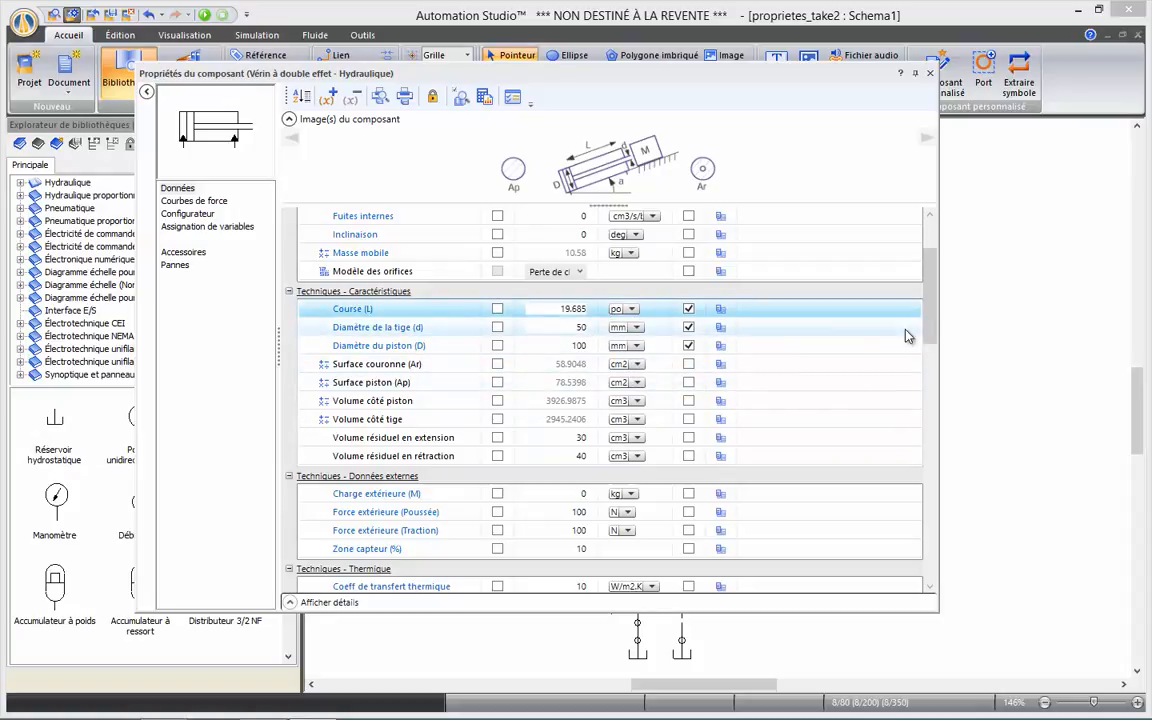
- Set the cylinder's external load, Charge extérieure (M), to 10000 lb and enable its display on the schematic
left_click_drag(920, 326, 914, 376)
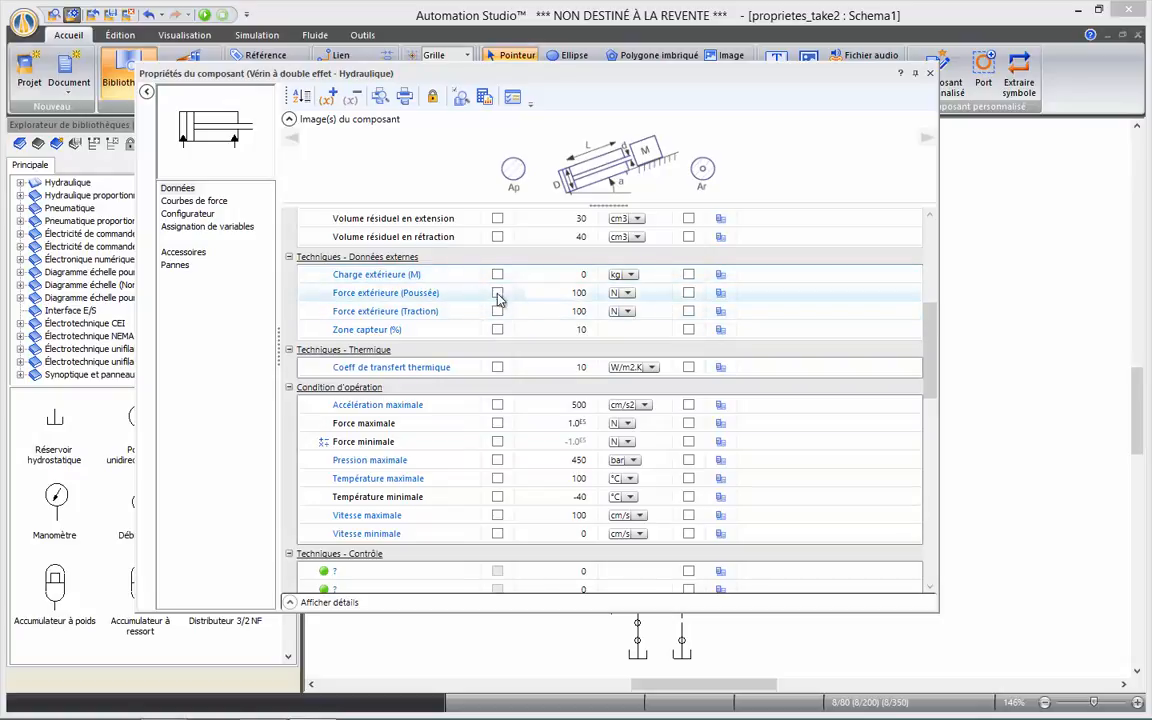
left_click(631, 276)
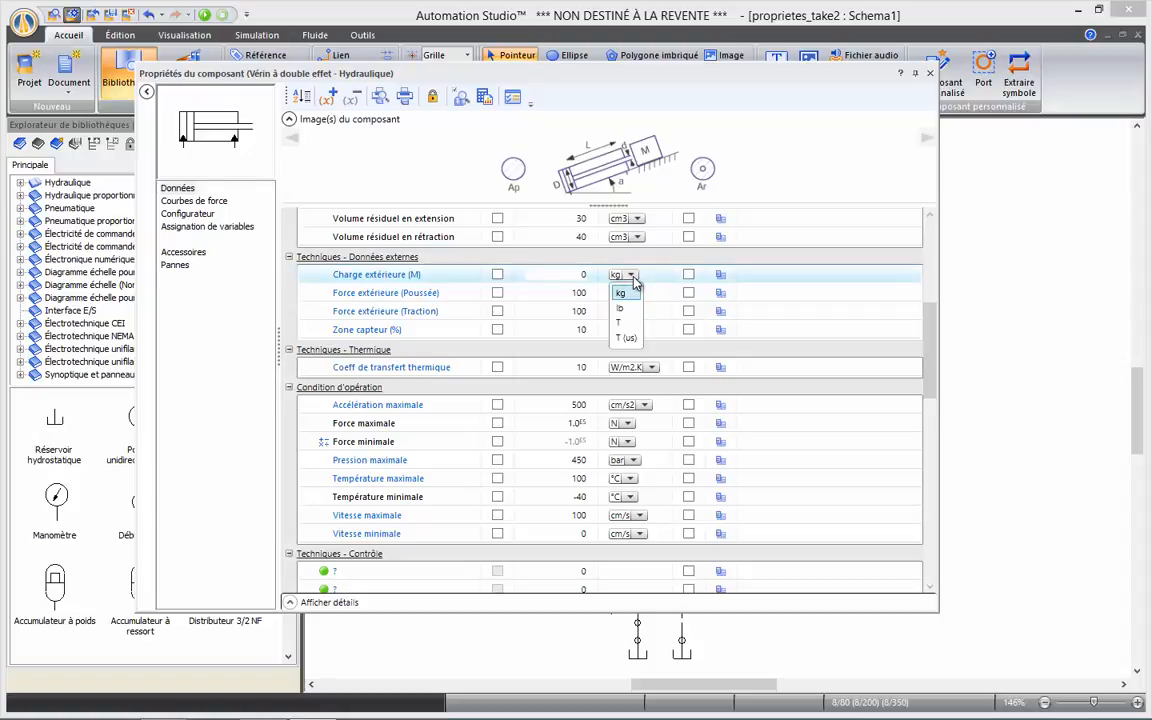
left_click(621, 308)
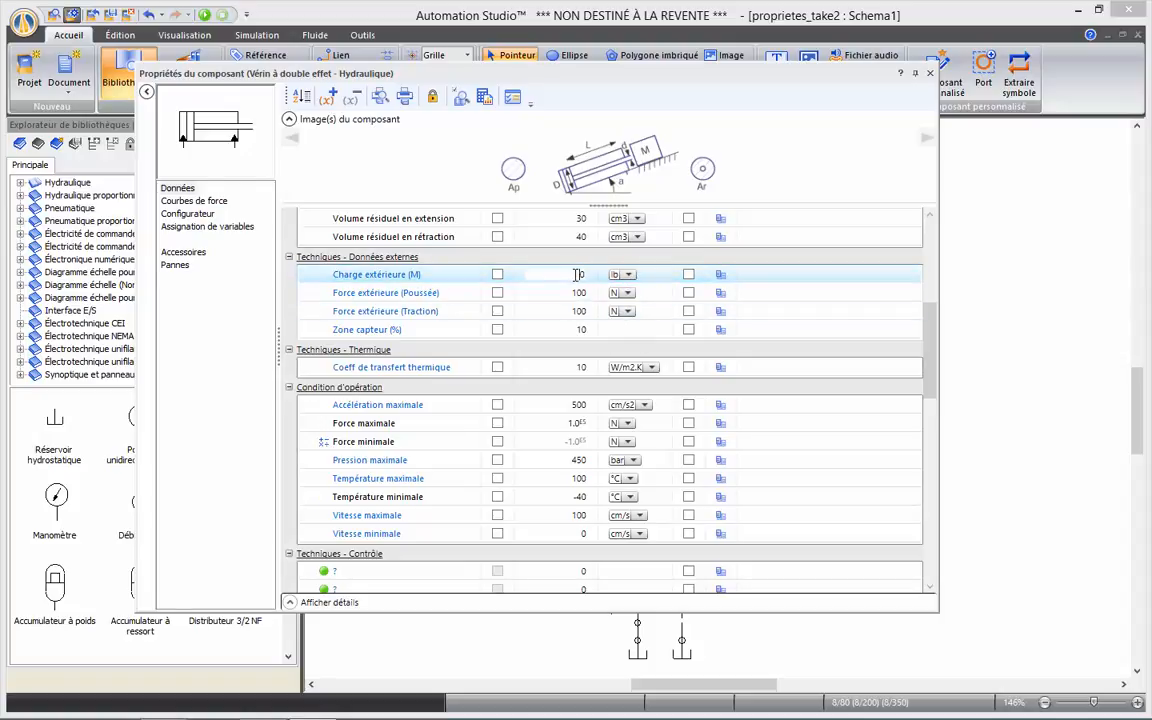
left_click(577, 275)
type("100")
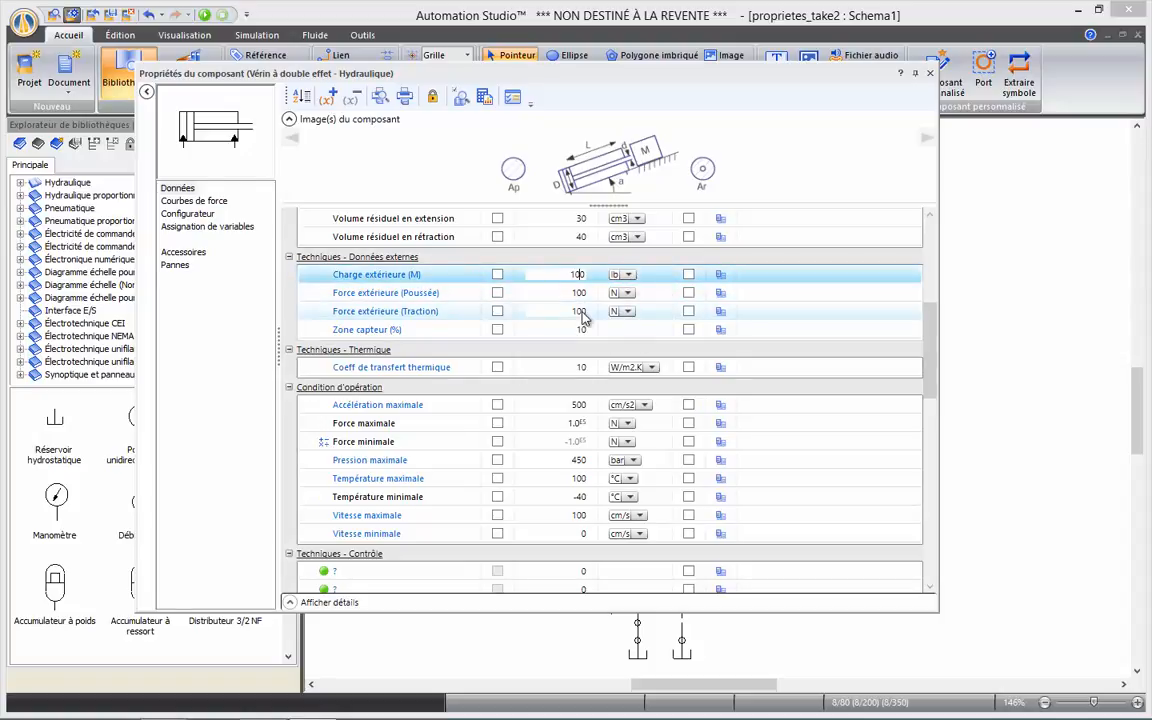
type("0")
key("Return")
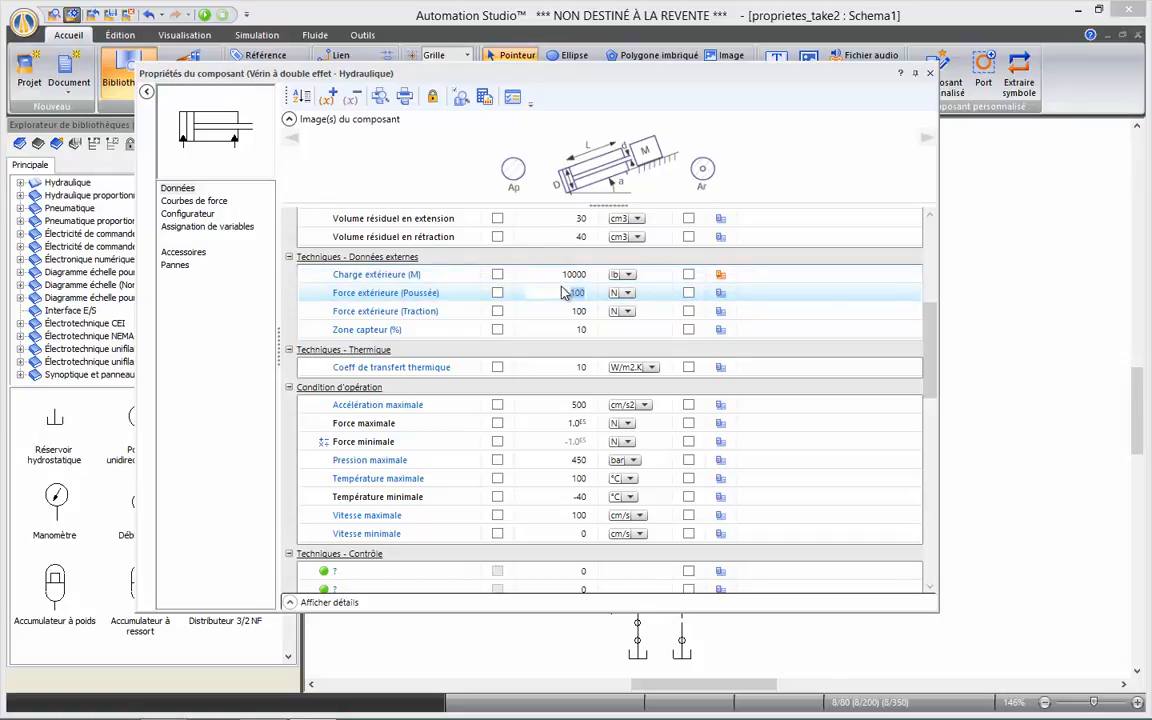
left_click(497, 275)
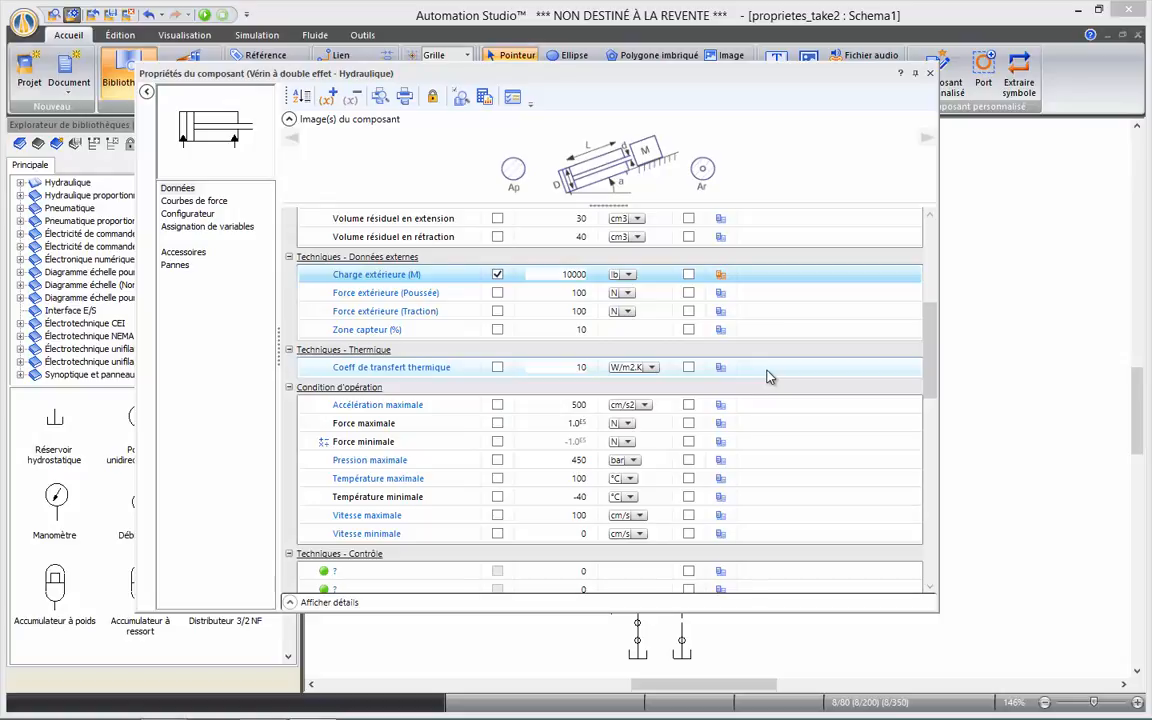
- Review the cylinder's remaining properties, from Condition d'opération through control, grapher and identification data to Divers
left_click_drag(929, 378, 926, 404)
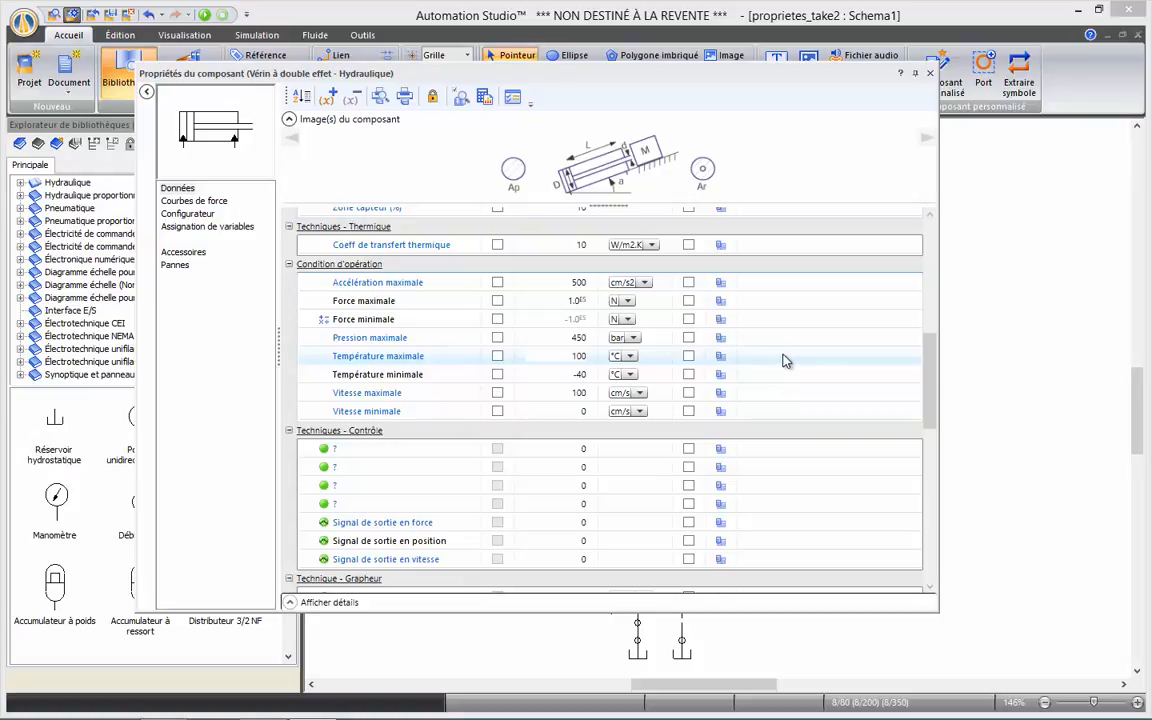
left_click_drag(931, 393, 933, 429)
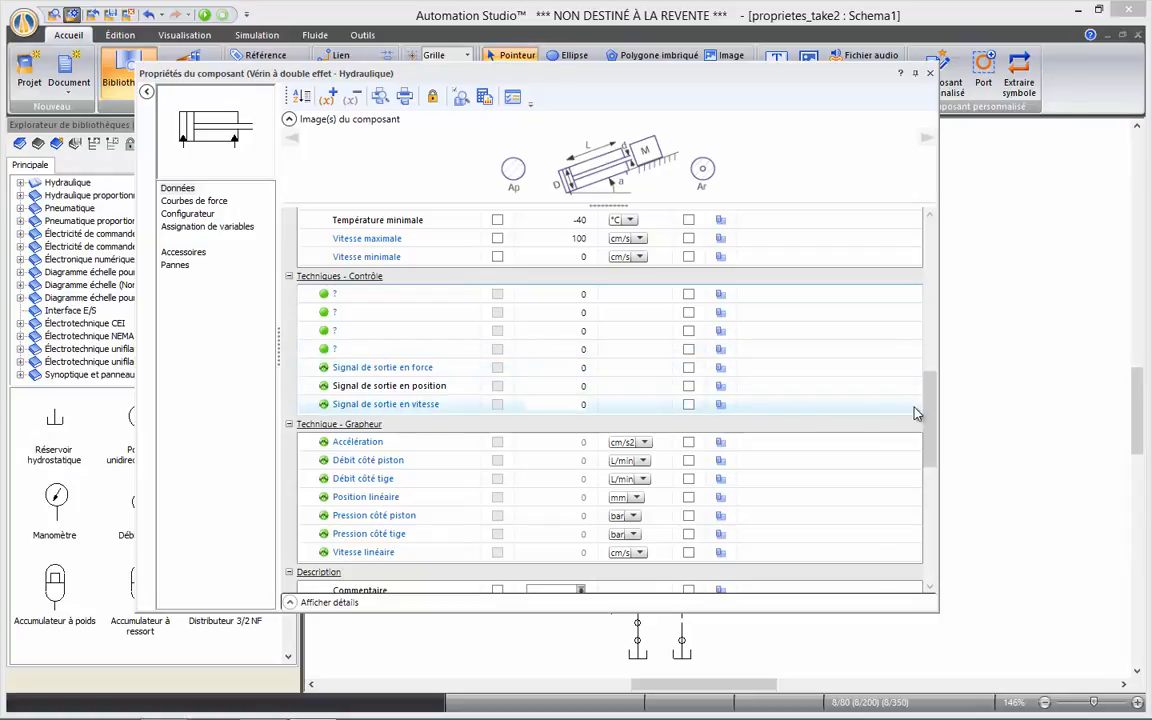
left_click_drag(931, 410, 931, 442)
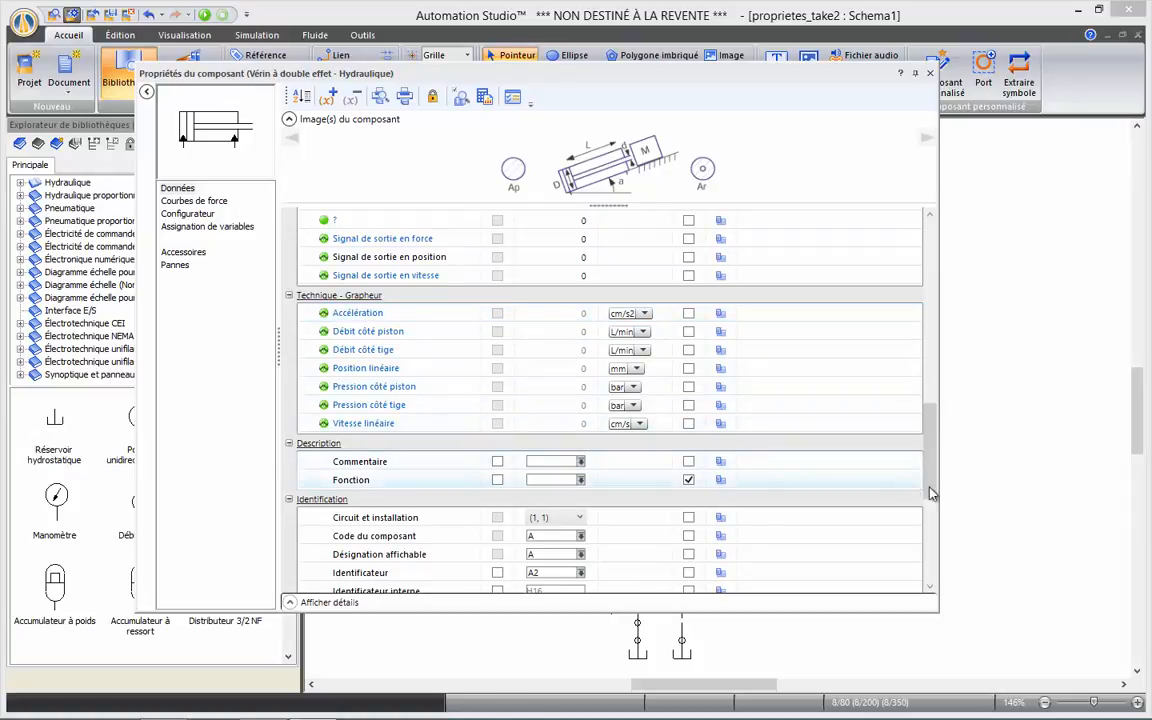
left_click_drag(931, 488, 914, 548)
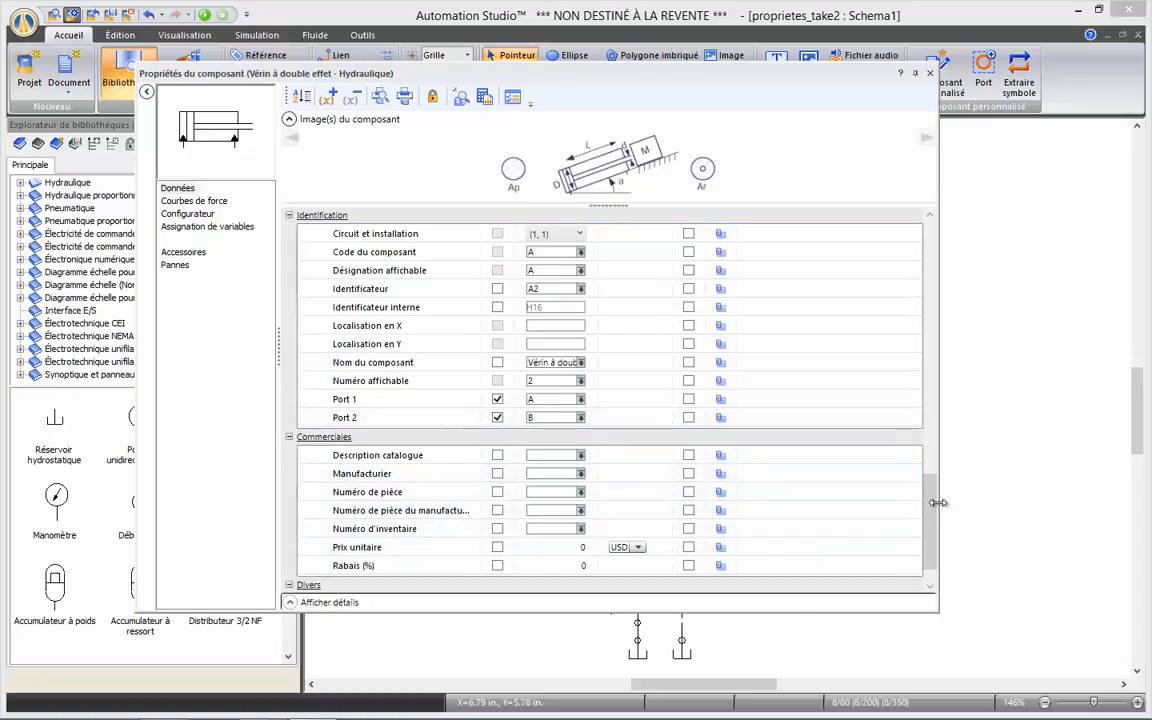
scroll(935, 505, "down", 1)
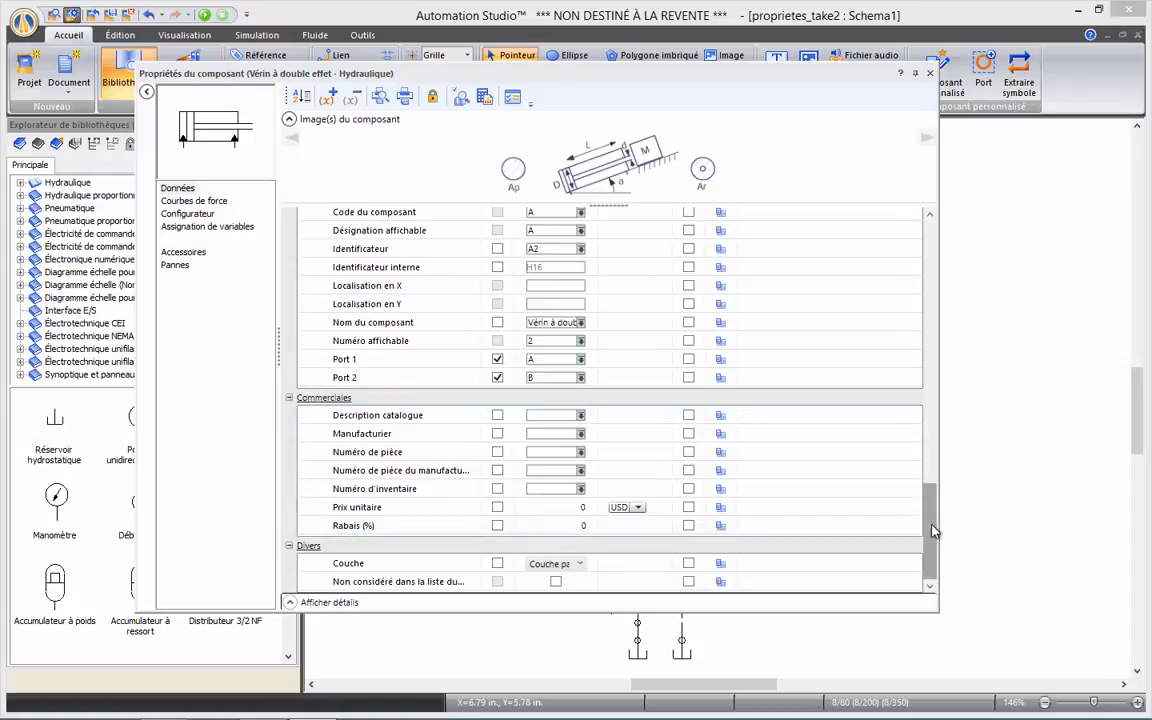
- Set the cylinder's Inclinaison to 45 deg, close its properties, and move the 10000 lb label above the copied cylinder
left_click_drag(931, 532, 936, 249)
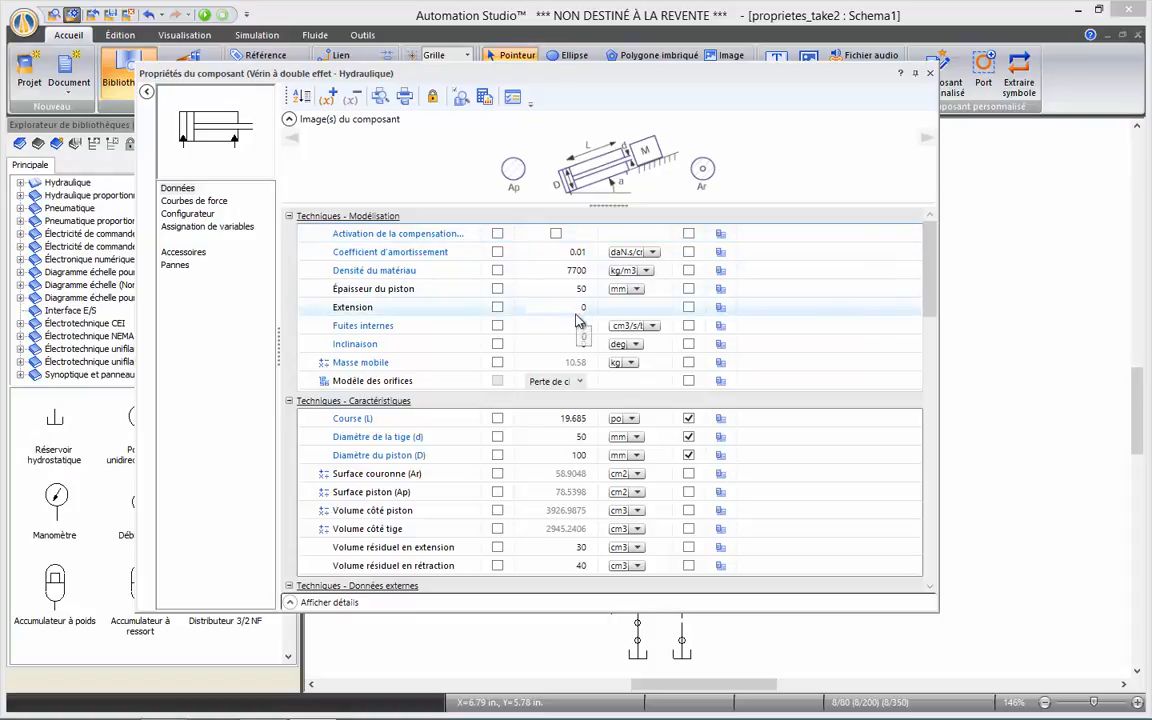
left_click(591, 343)
type("45")
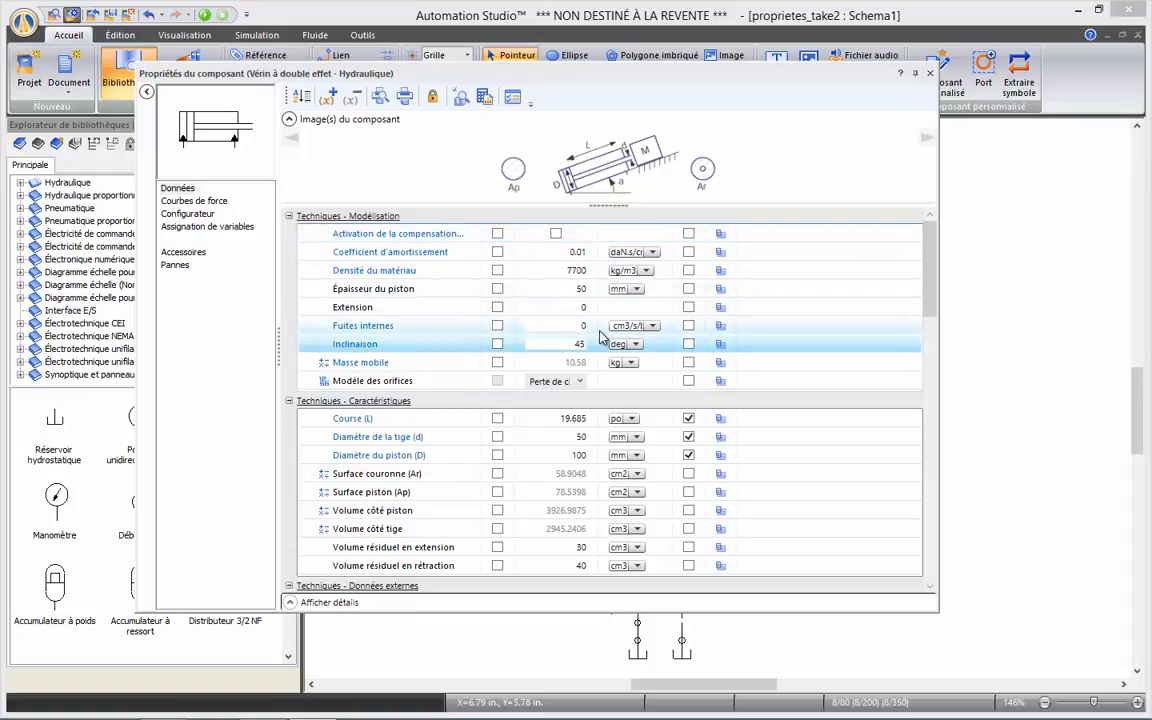
key("Return")
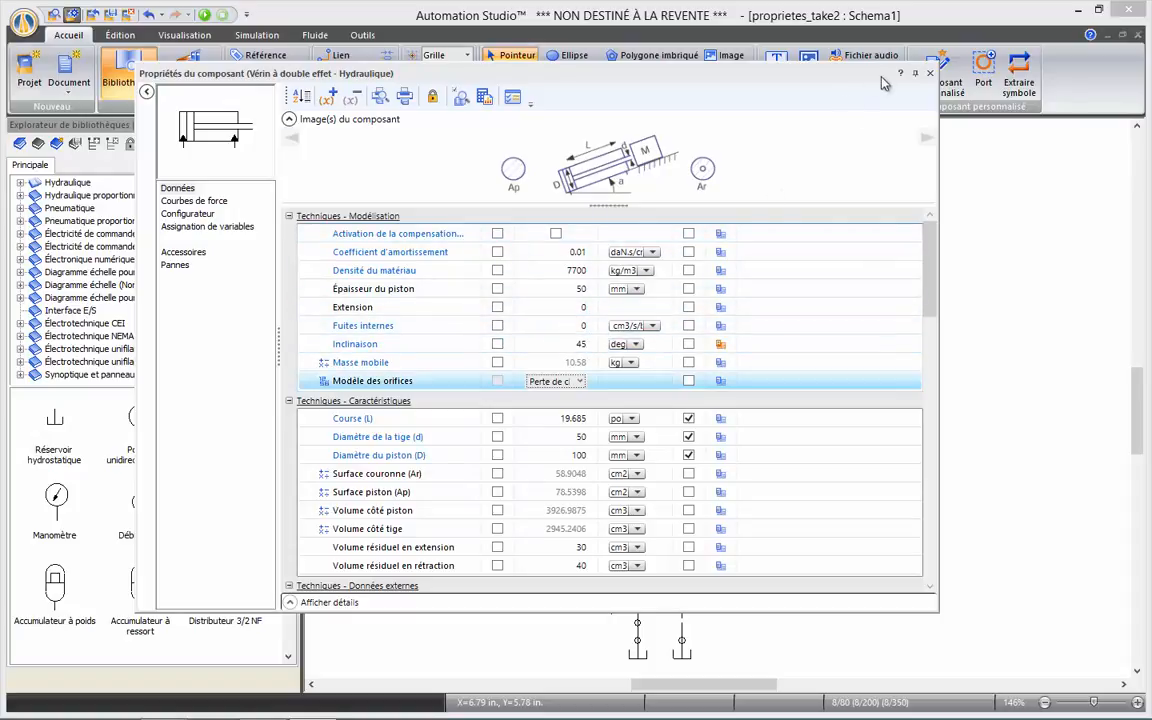
left_click(930, 73)
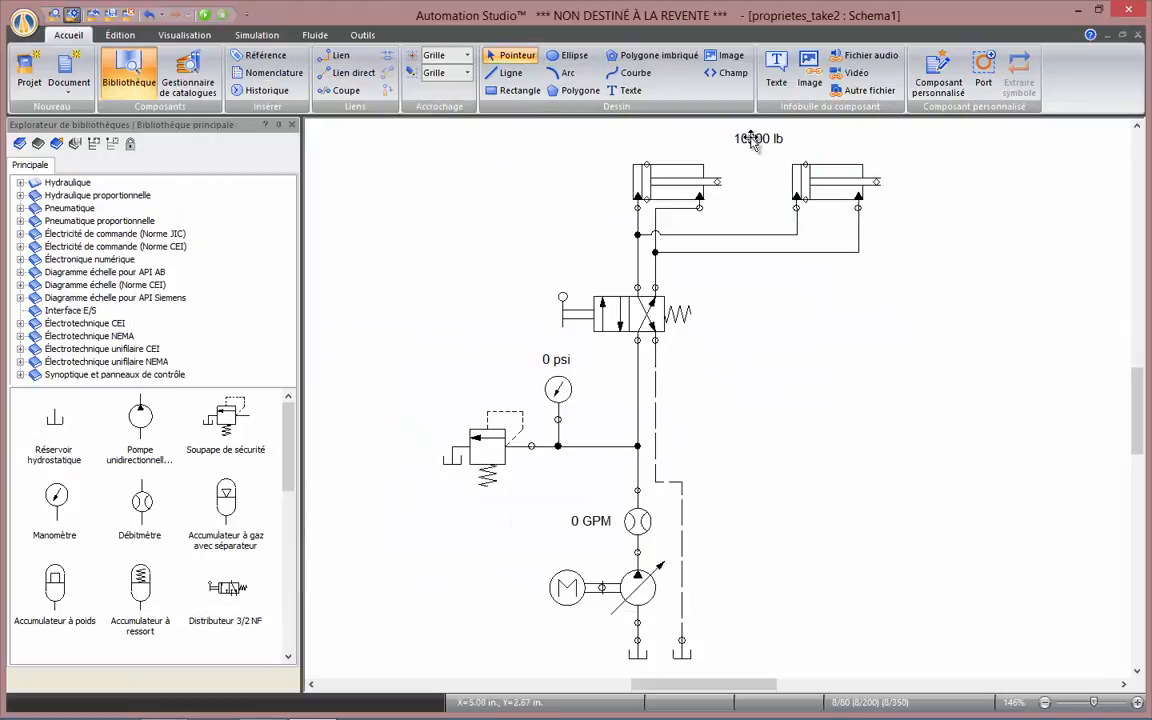
left_click_drag(753, 137, 828, 158)
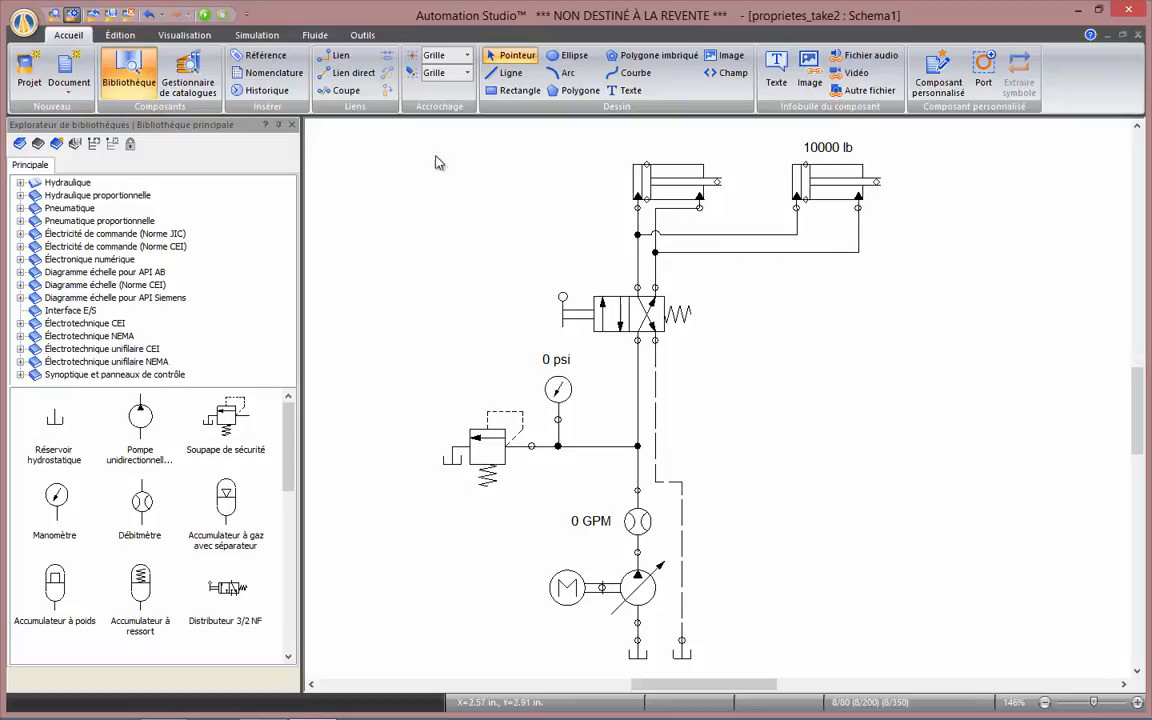
- Rotate the copied cylinder counter-clockwise to an upward incline in the schematic and reposition it beside its 10000 lb label
left_click(120, 35)
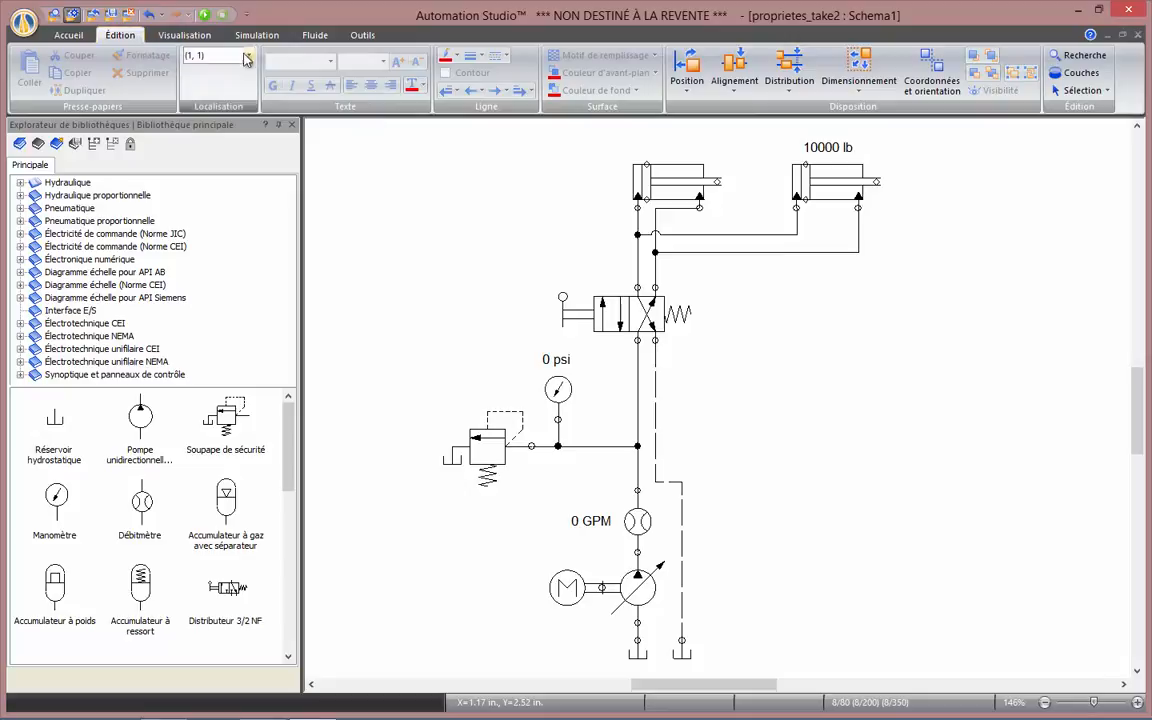
left_click(828, 184)
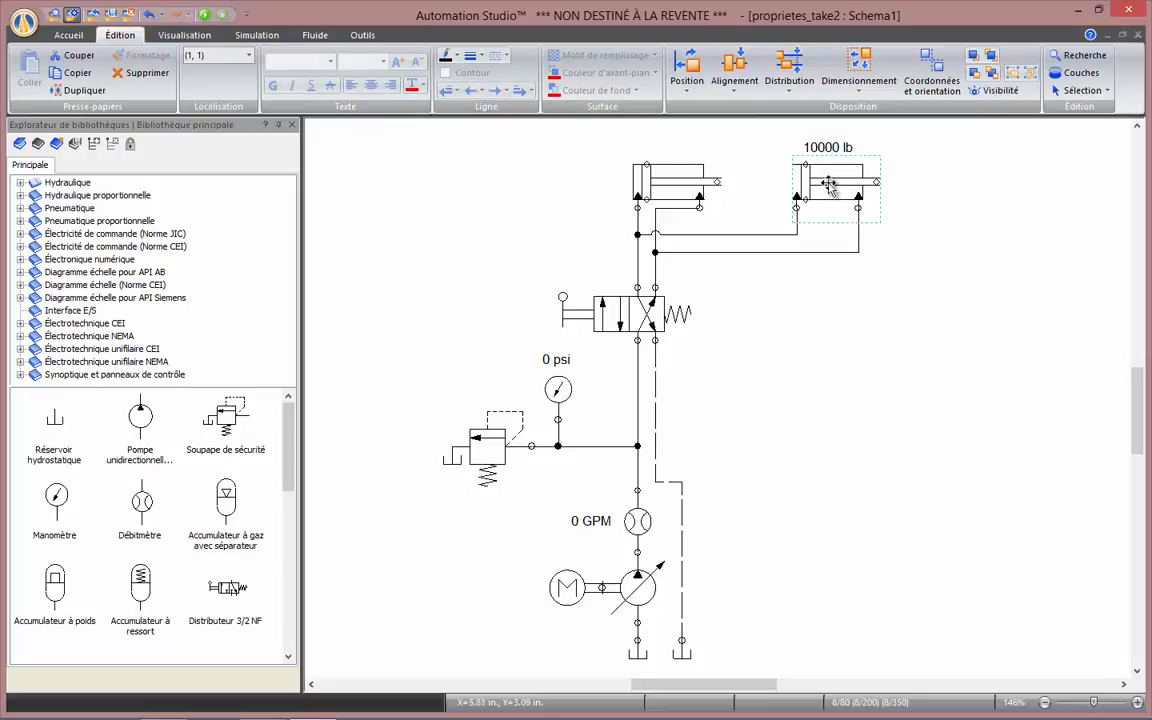
left_click(687, 85)
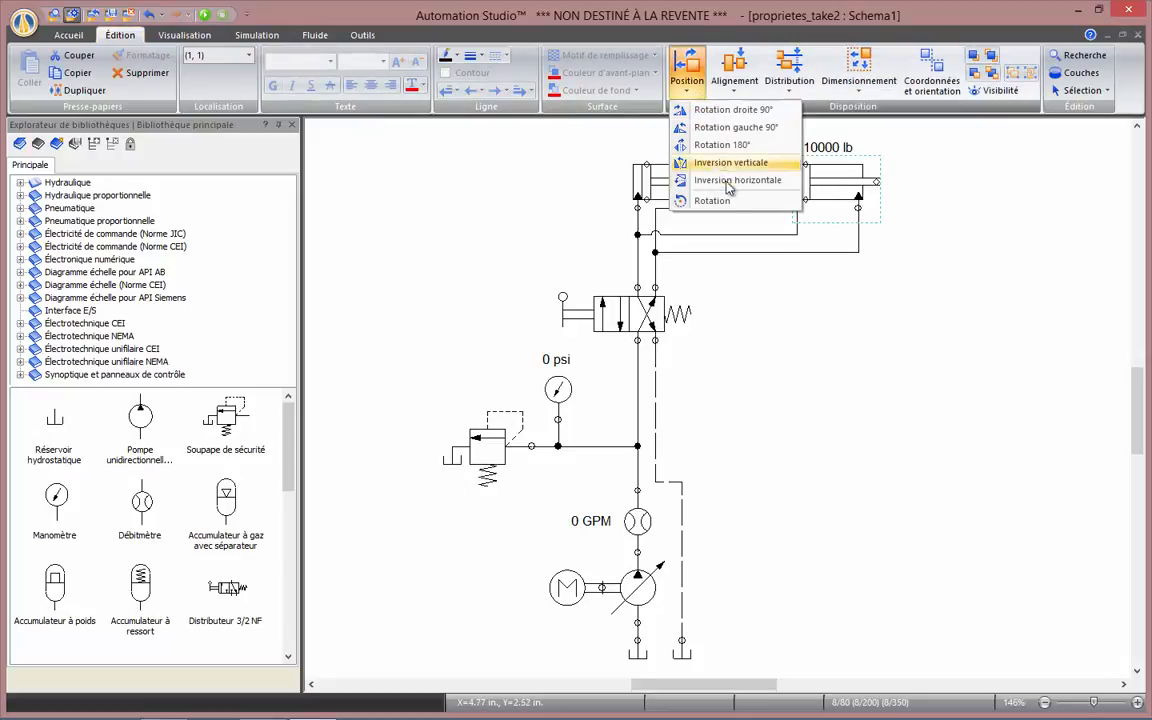
left_click(668, 186)
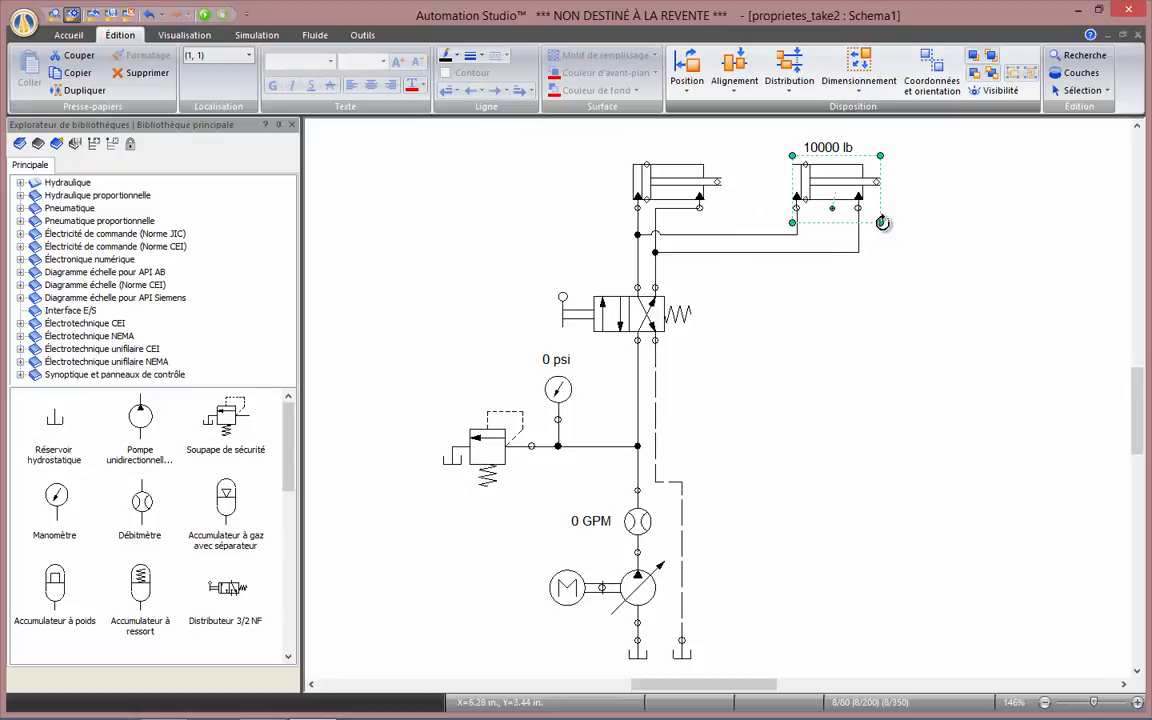
left_click_drag(882, 222, 918, 251)
left_click(922, 234)
left_click_drag(812, 216, 840, 217)
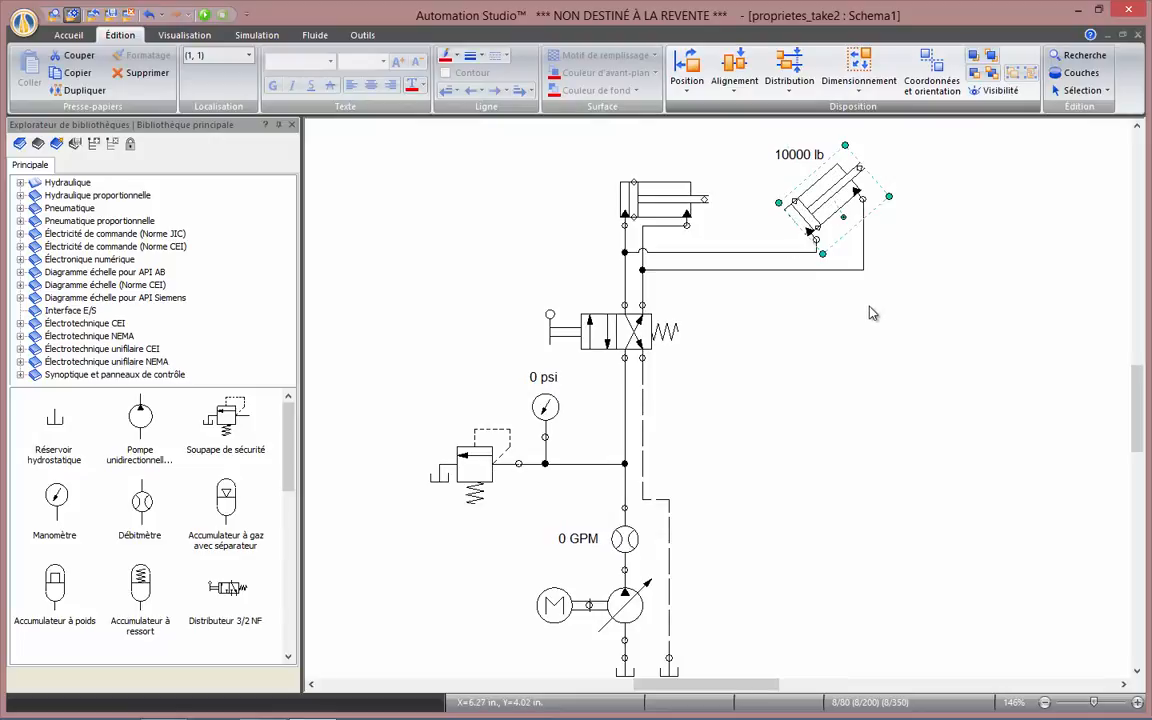
left_click(869, 311)
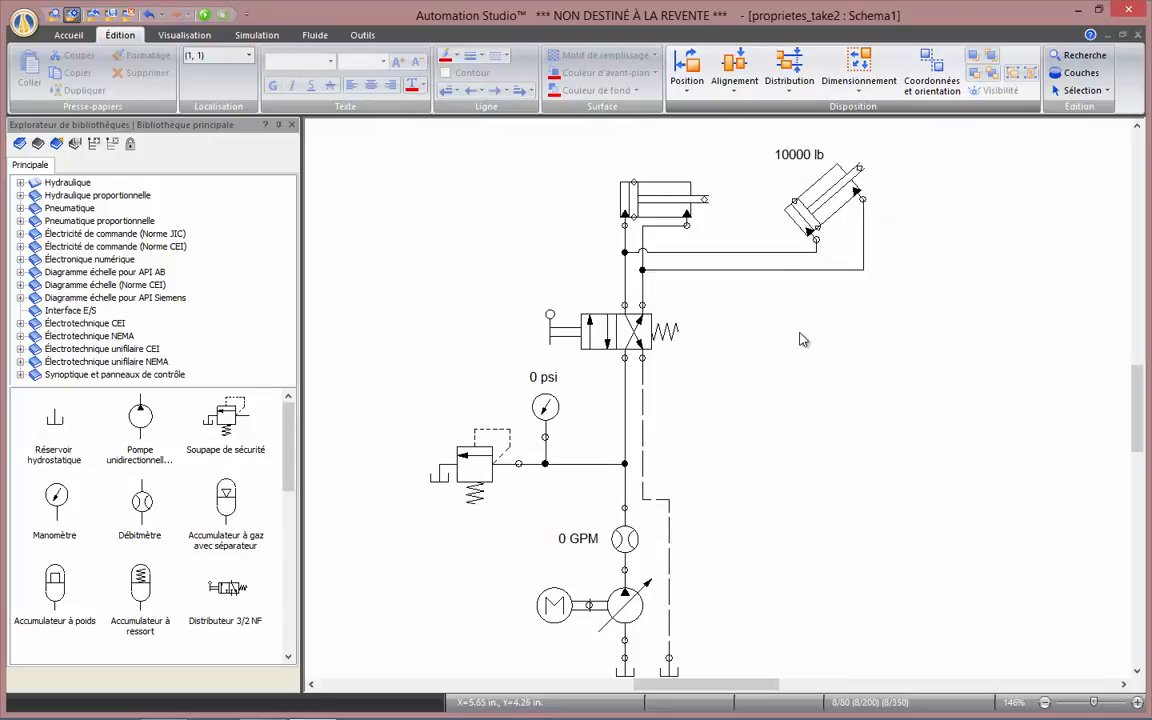
- Fit all components in view, simulate the circuit, switch the directional valve to retract both cylinders, and stop the simulation
right_click(800, 340)
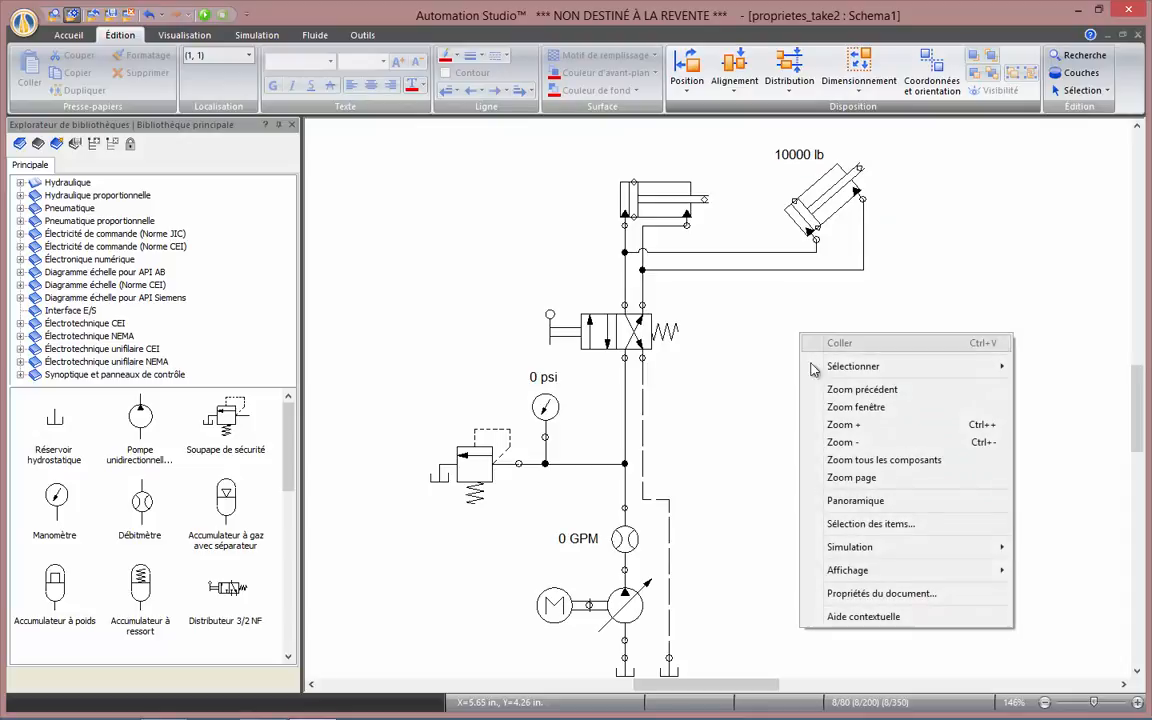
left_click(865, 464)
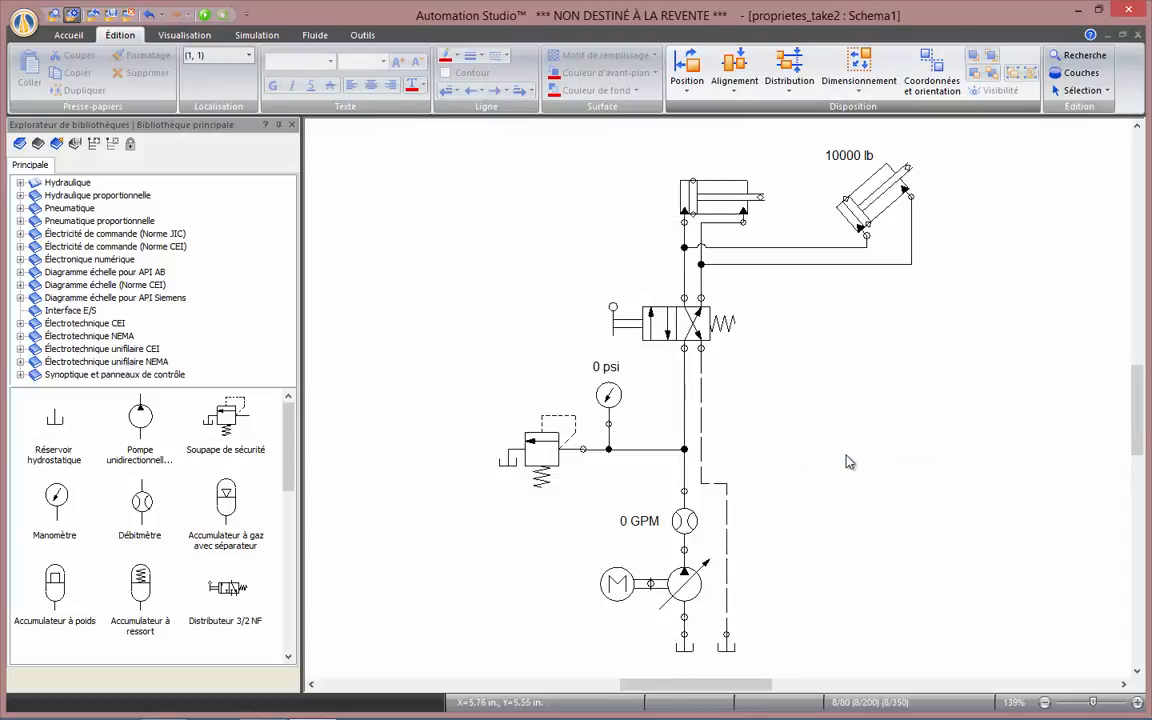
left_click(203, 16)
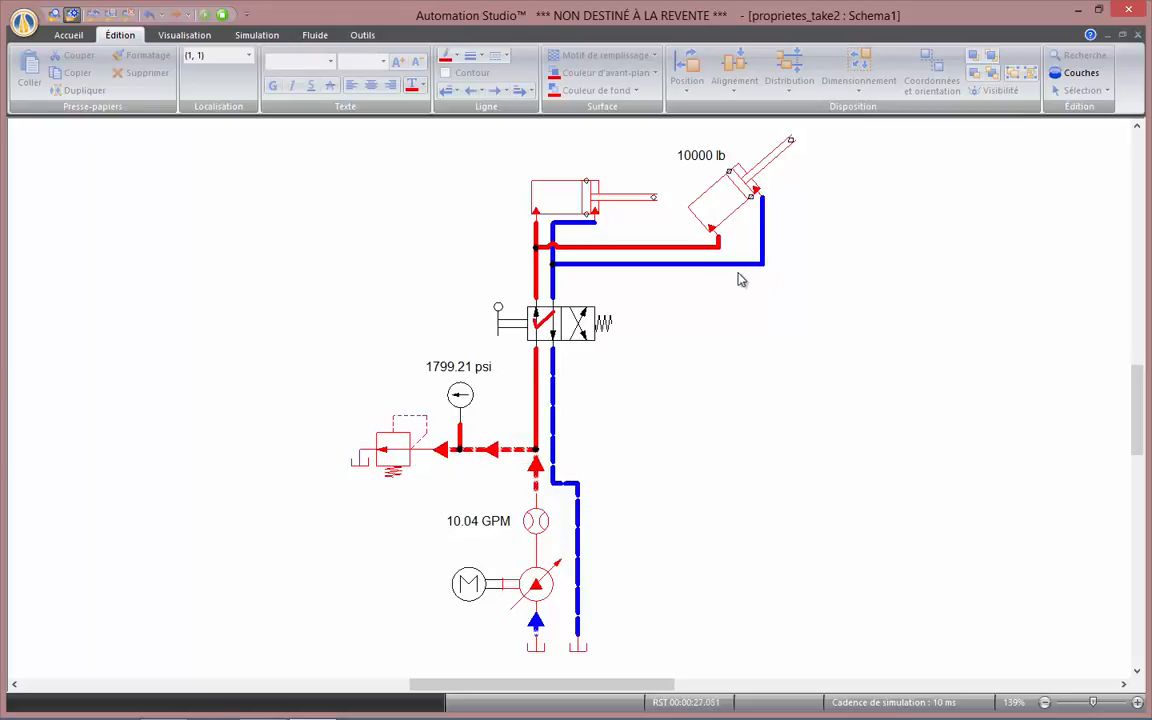
left_click(585, 335)
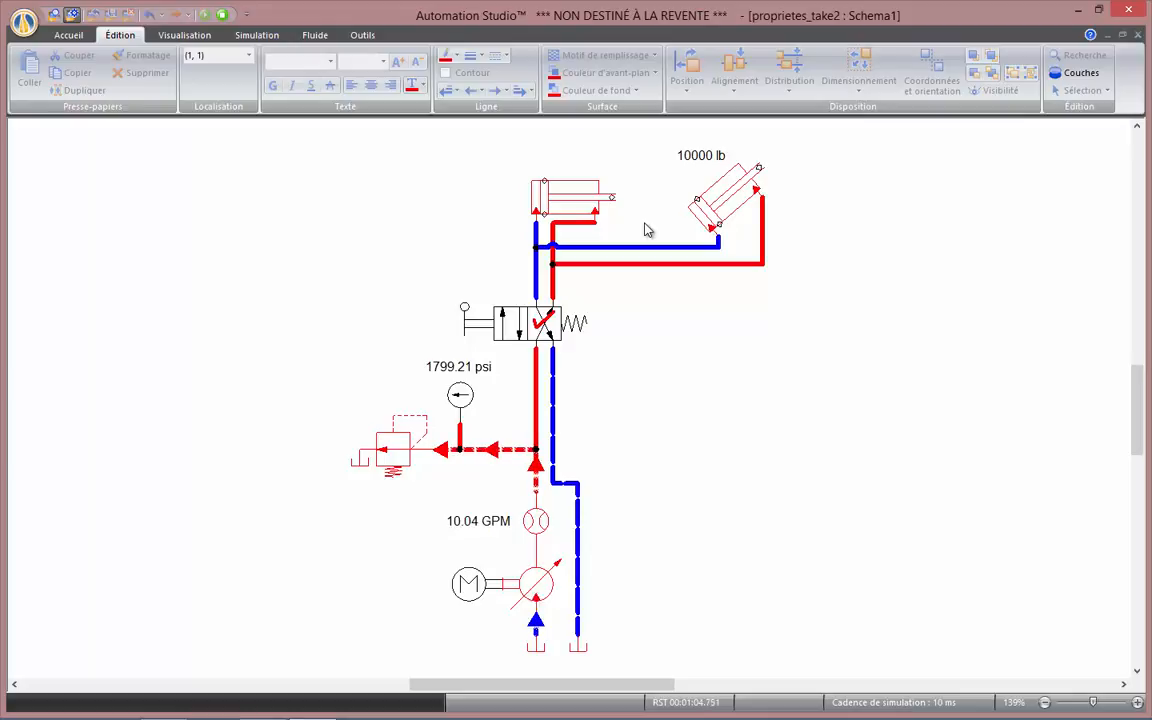
left_click(223, 16)
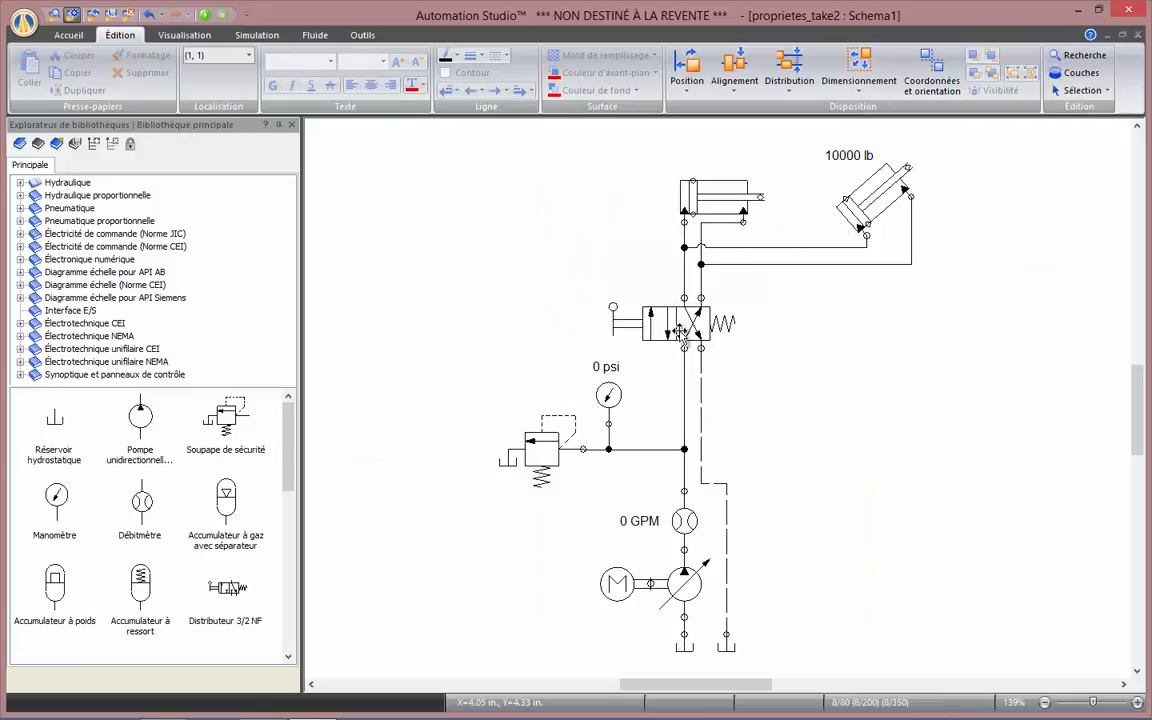
- Open the directional valve's properties and, in its technical specifications, browse the available controls for its lever side
double_click(612, 302)
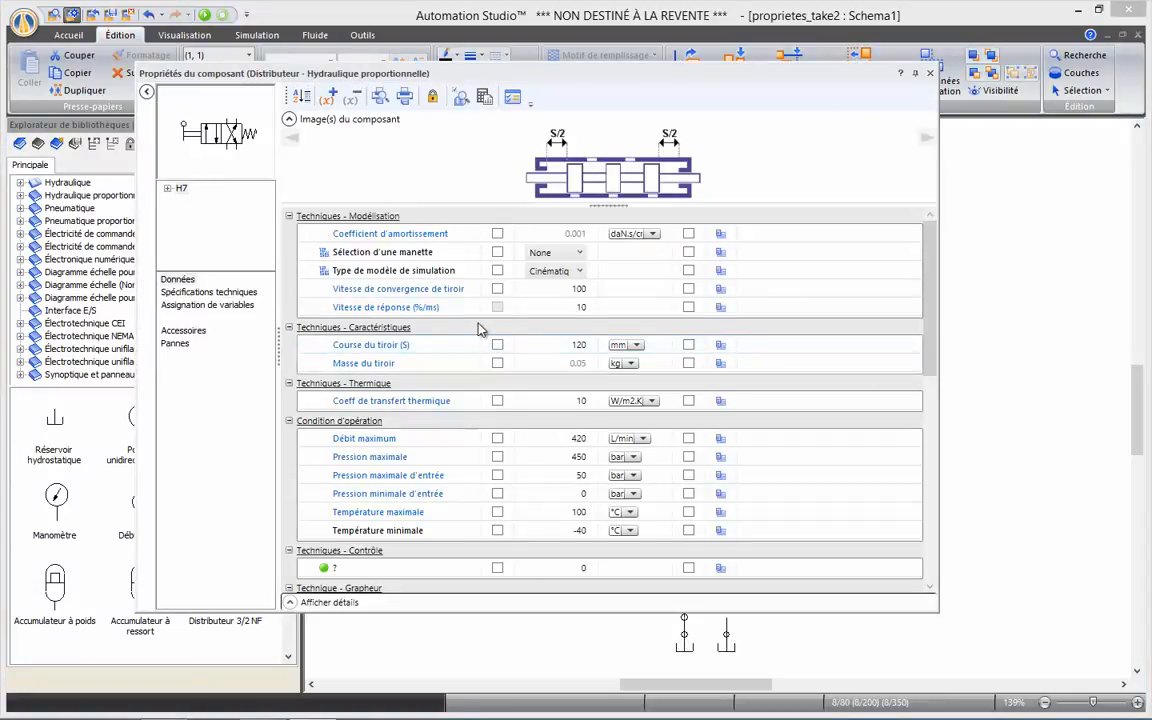
mouse_move(937, 315)
left_mouse_down()
mouse_move(924, 523)
mouse_move(927, 299)
left_mouse_up()
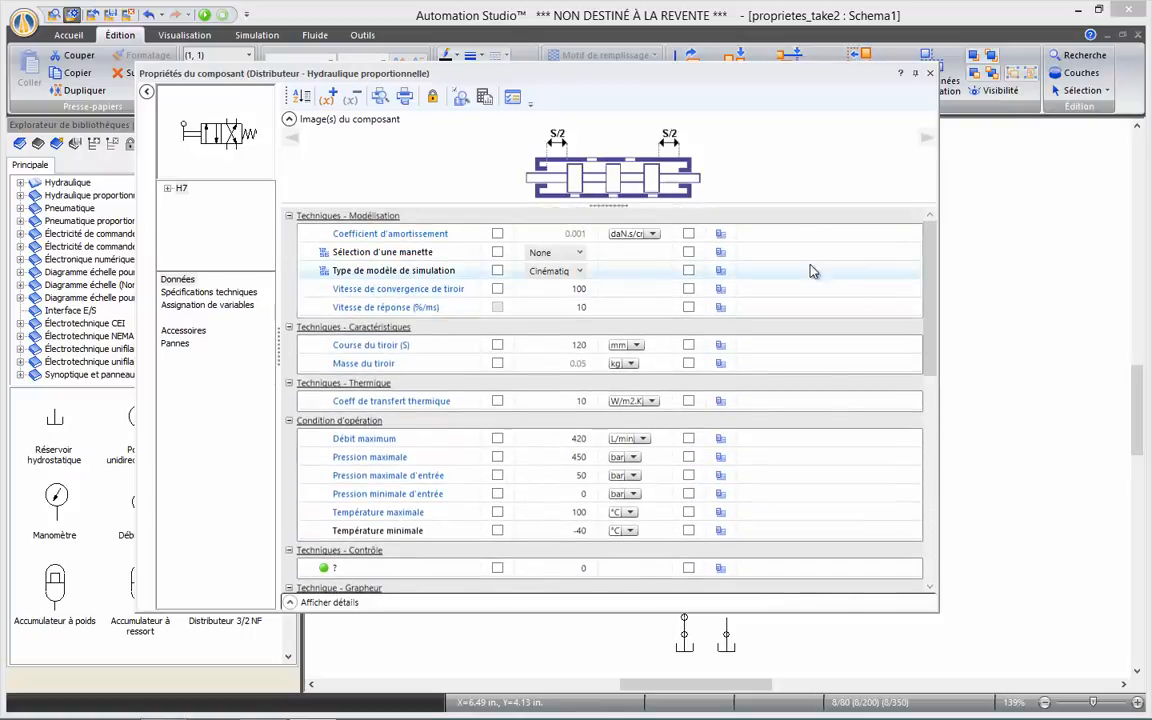
left_click(250, 296)
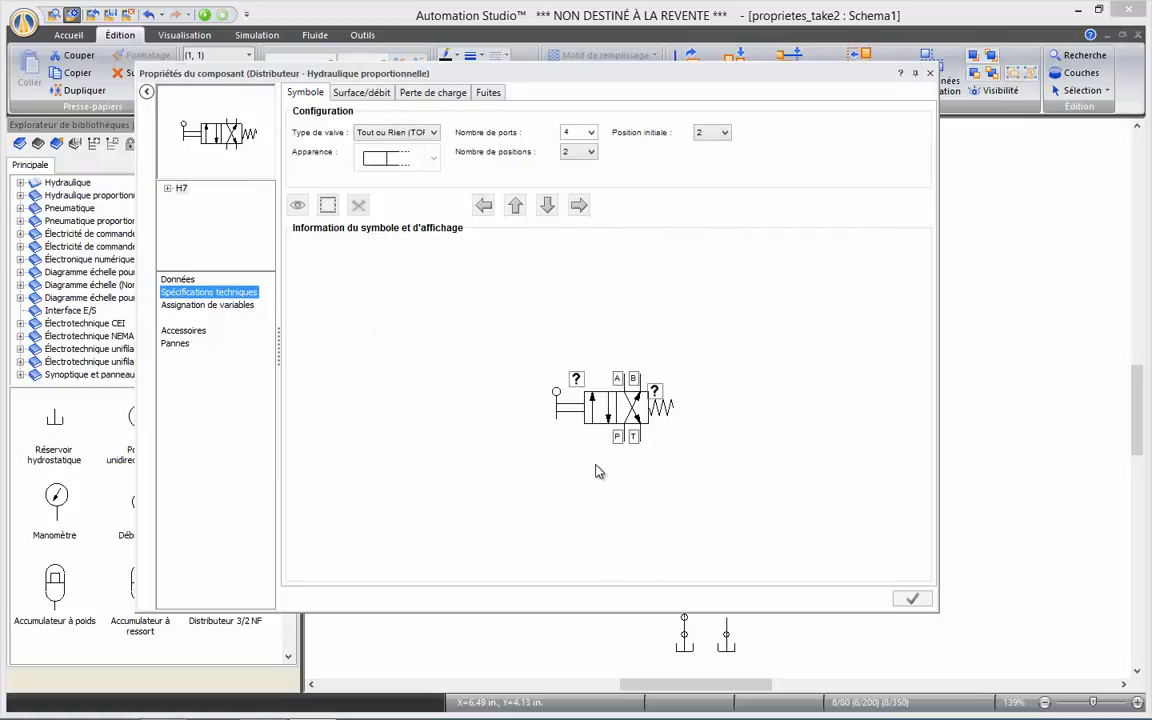
left_click(563, 415)
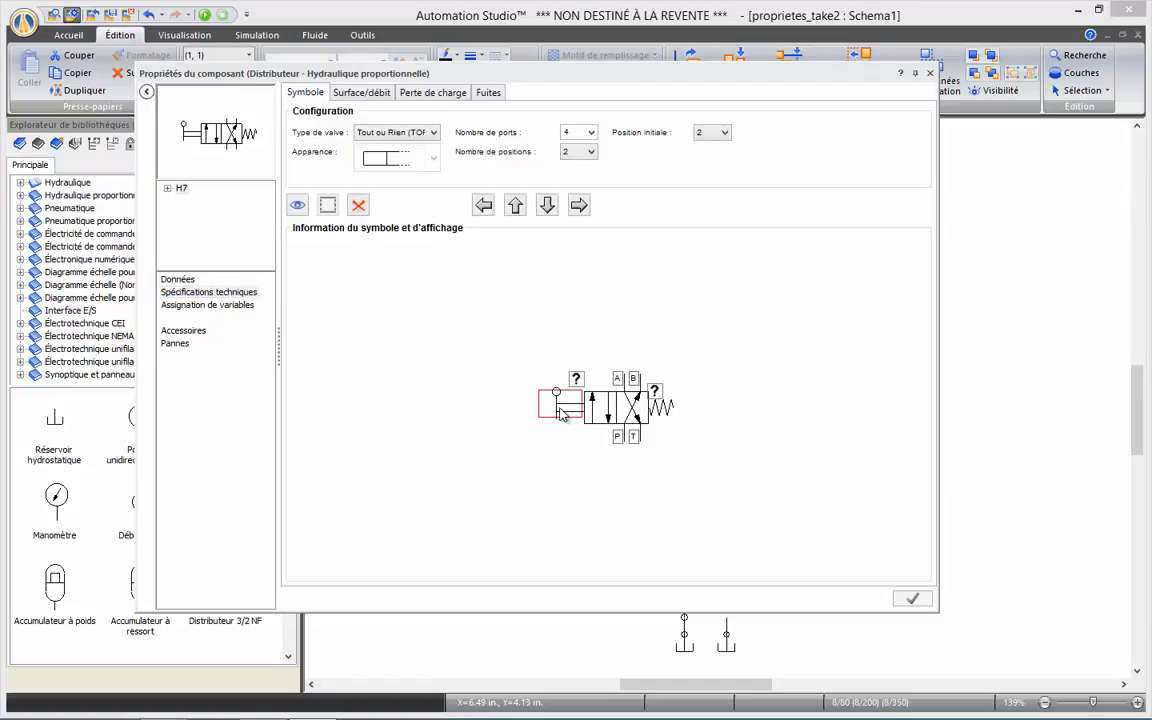
double_click(563, 415)
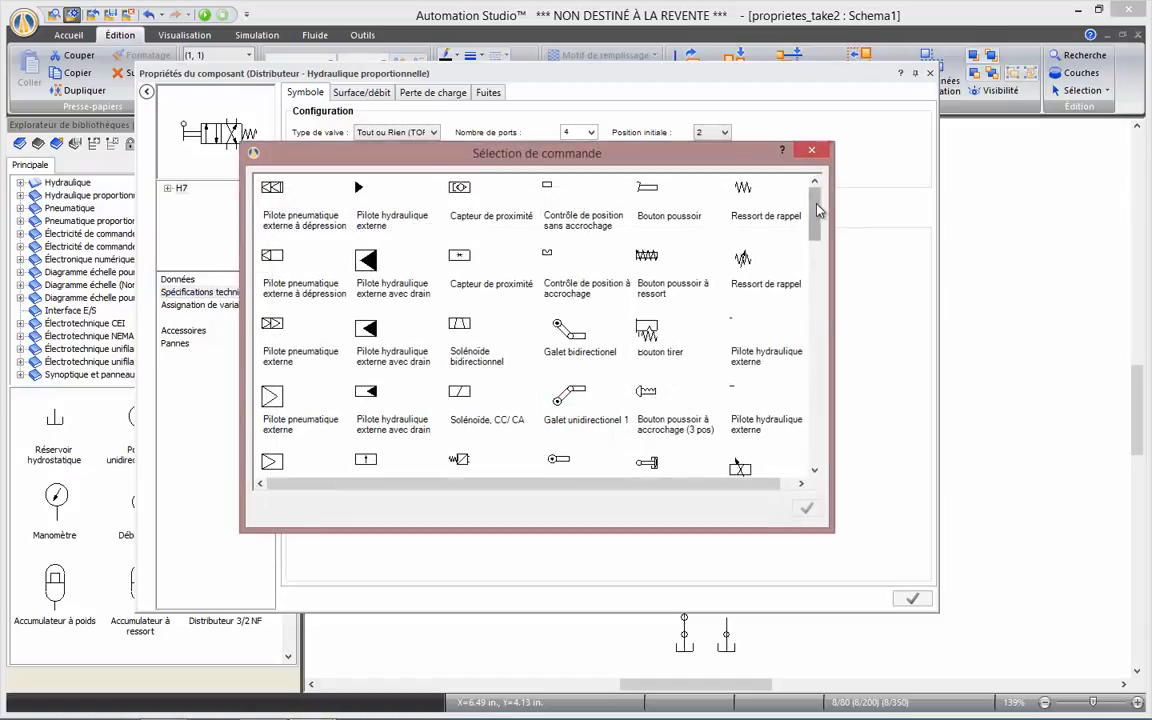
mouse_move(815, 210)
left_mouse_down()
mouse_move(815, 425)
mouse_move(833, 288)
mouse_move(830, 170)
mouse_move(817, 158)
left_mouse_up()
left_click(814, 153)
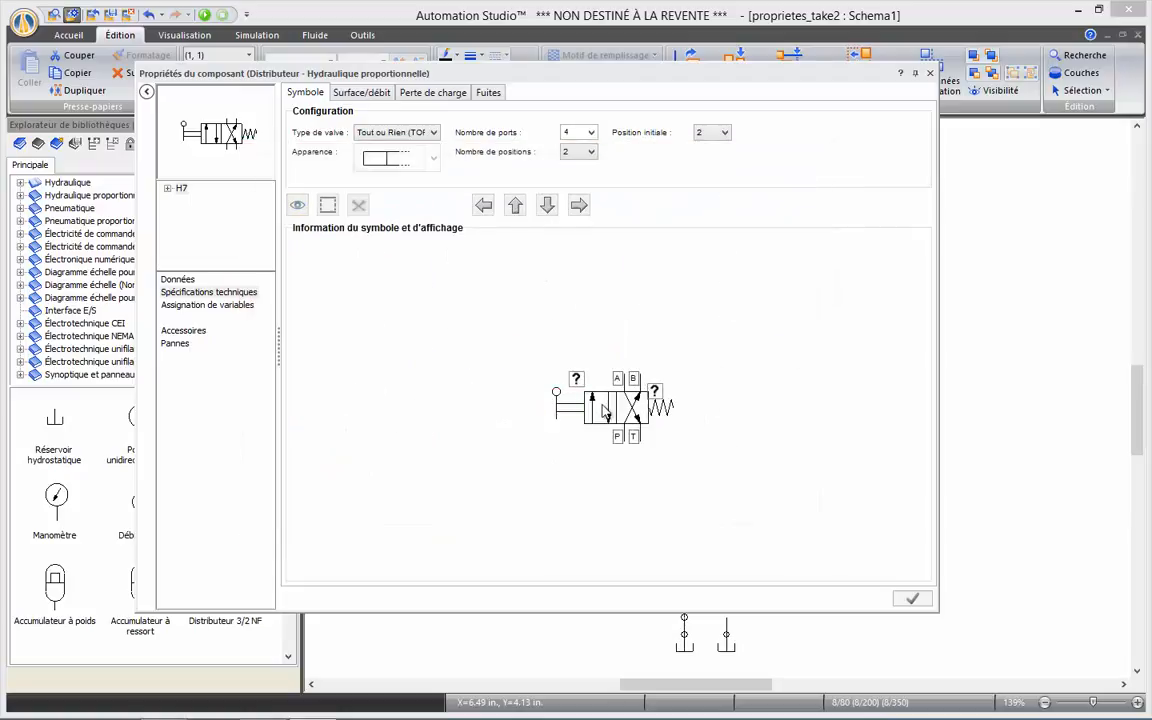
- Browse the available spool configurations for the valve's parallel-arrow position and close the selection
double_click(603, 412)
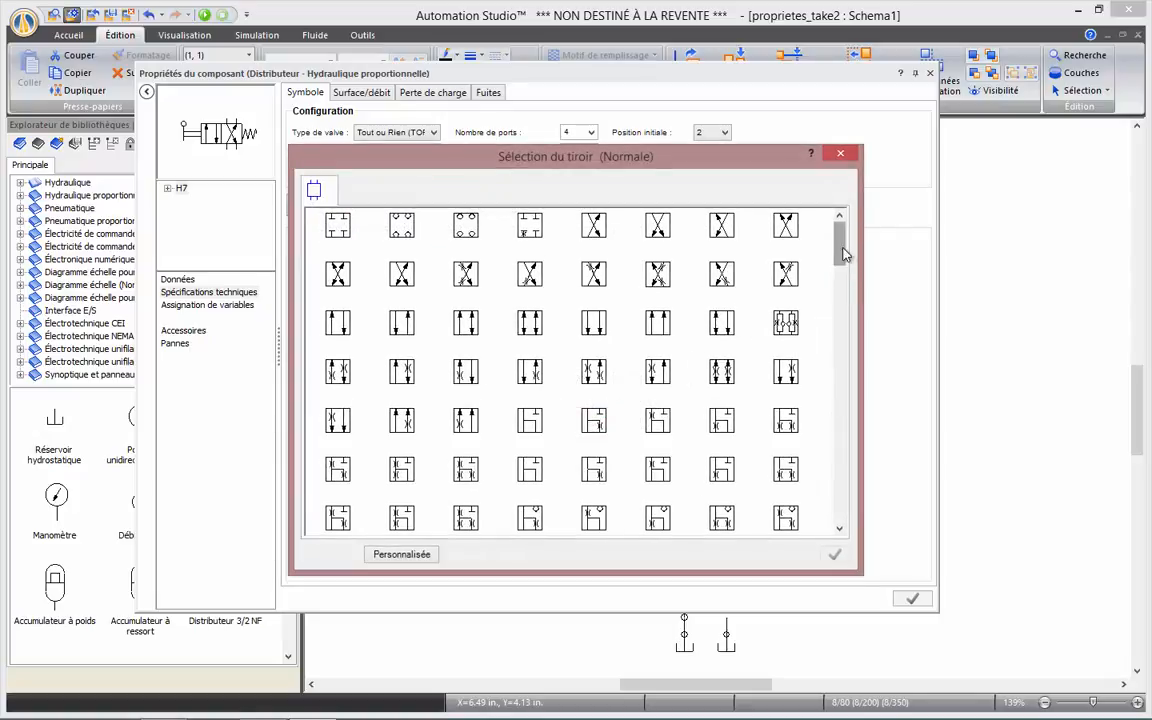
left_click_drag(840, 252, 838, 520)
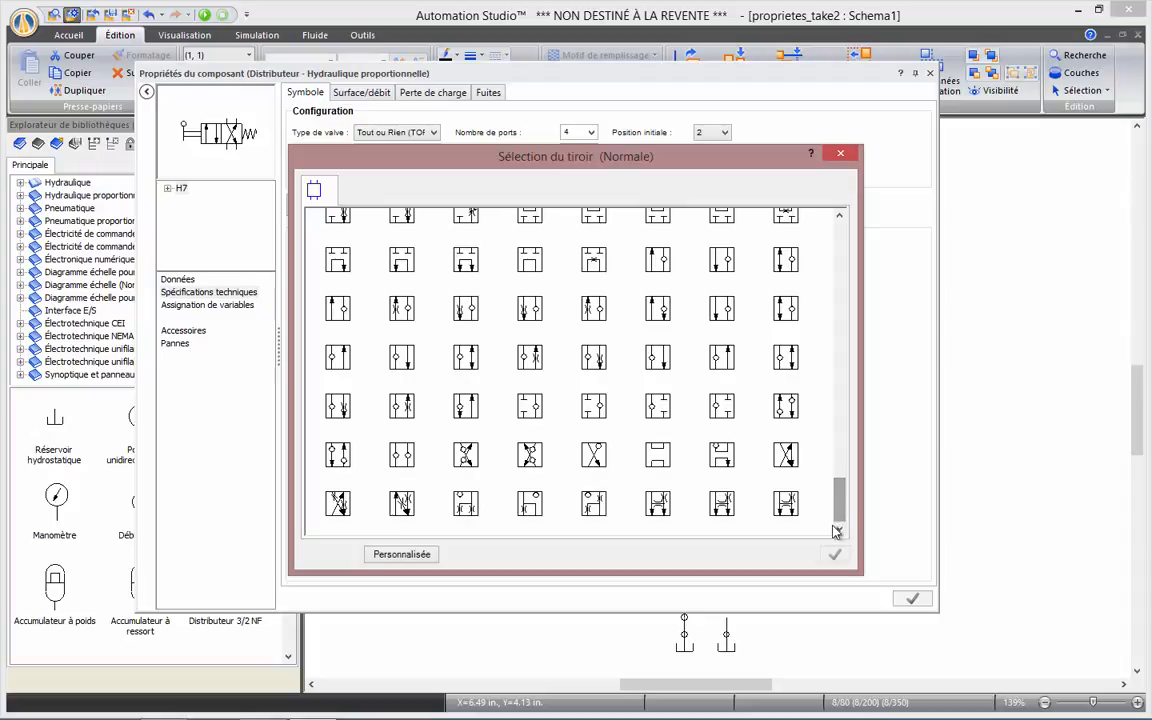
left_click(843, 157)
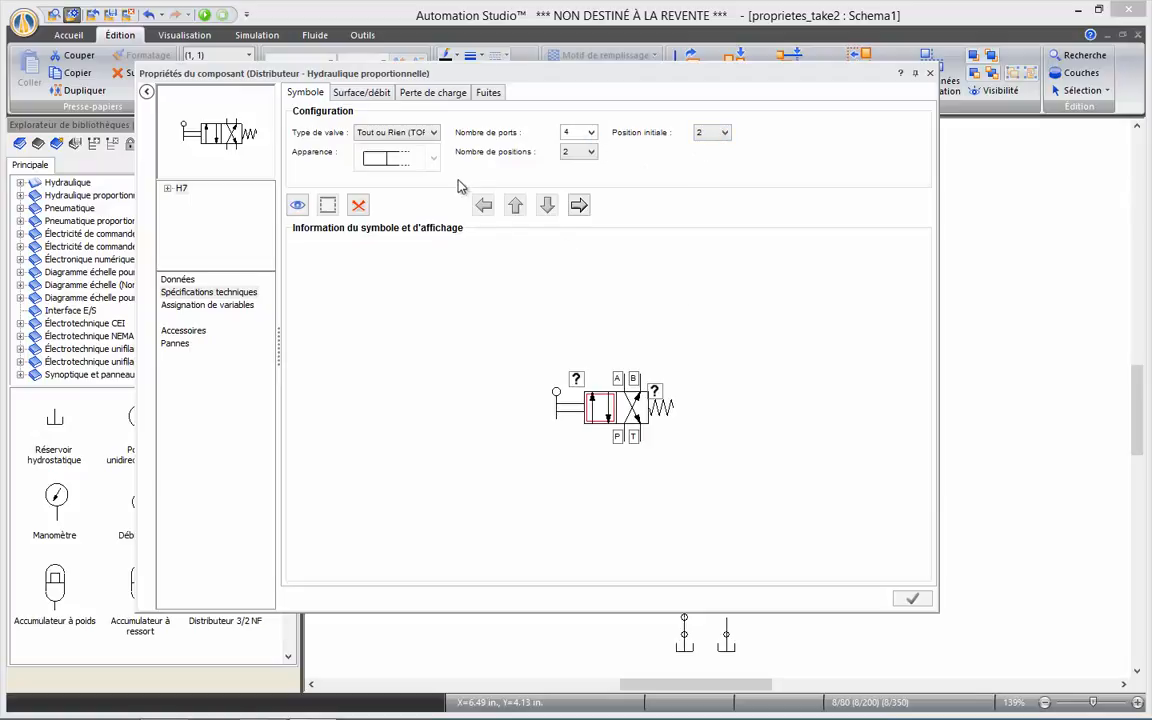
- Review the valve's Surface/débit curves including the P-A connection, its Perte de charge and its Fuites, and close the properties
left_click(378, 94)
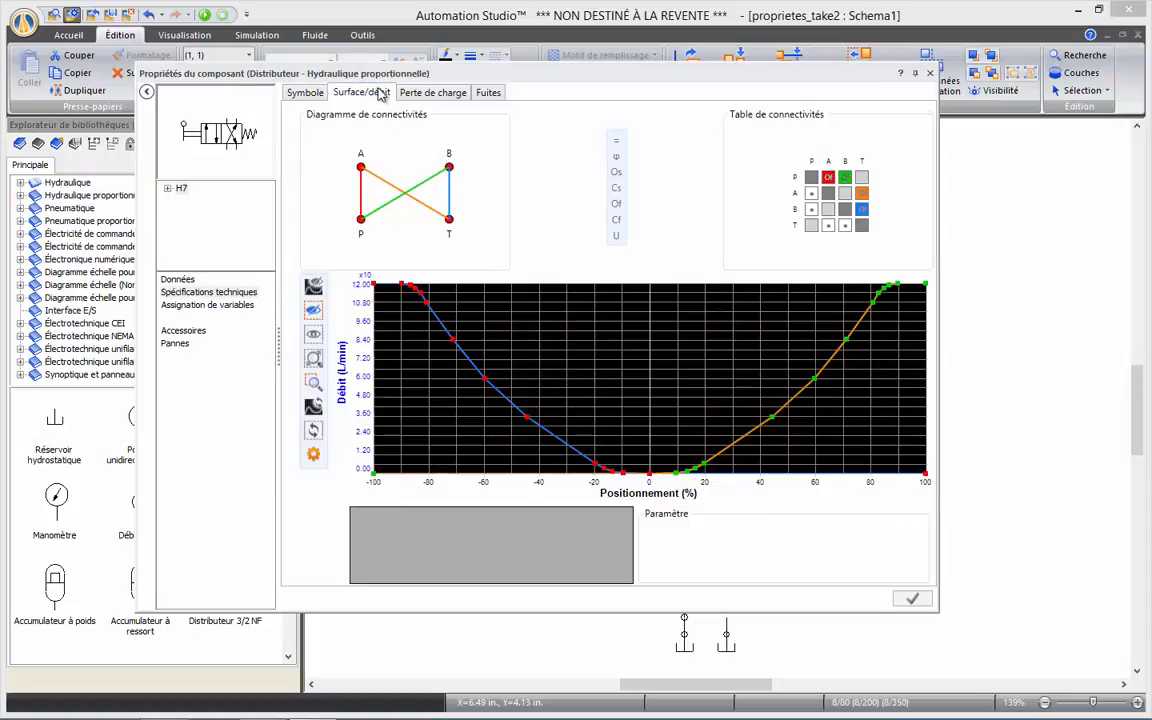
left_click(362, 195)
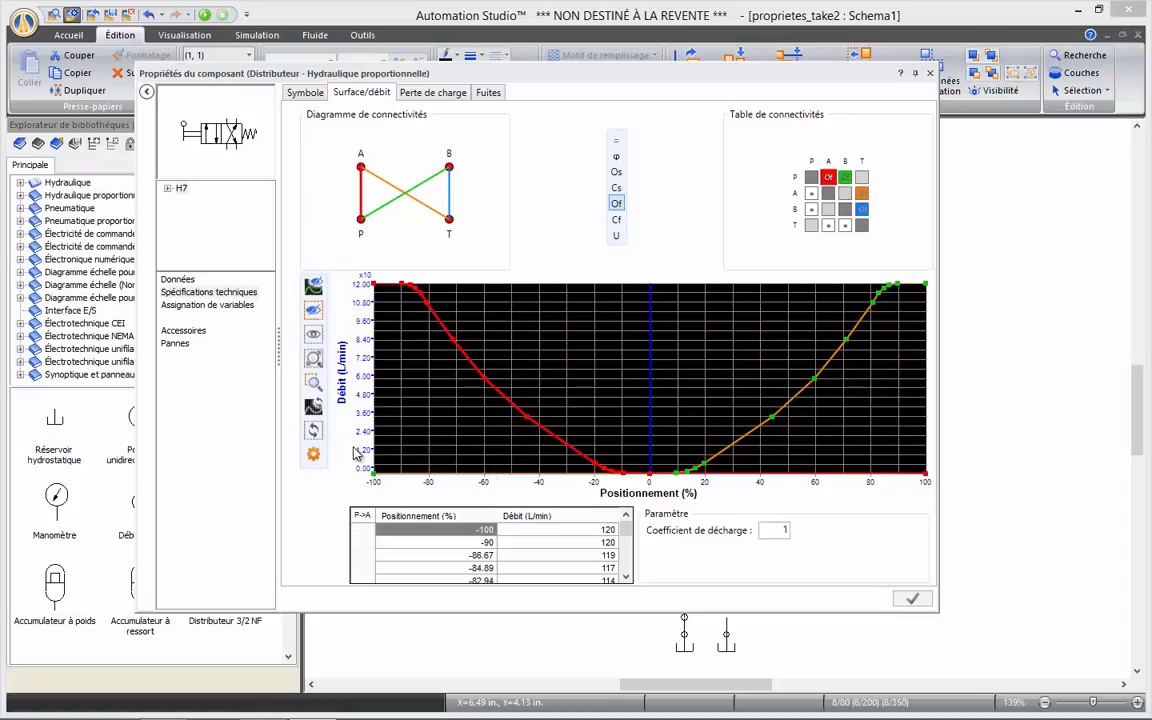
left_click(453, 93)
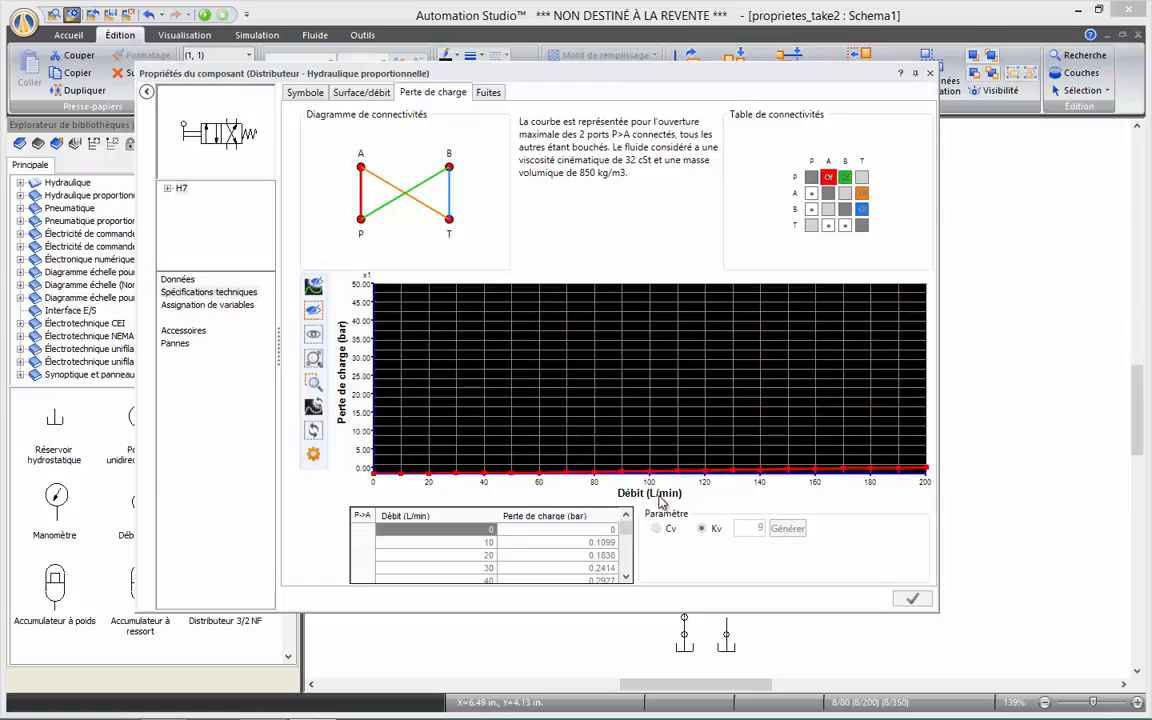
left_click(490, 92)
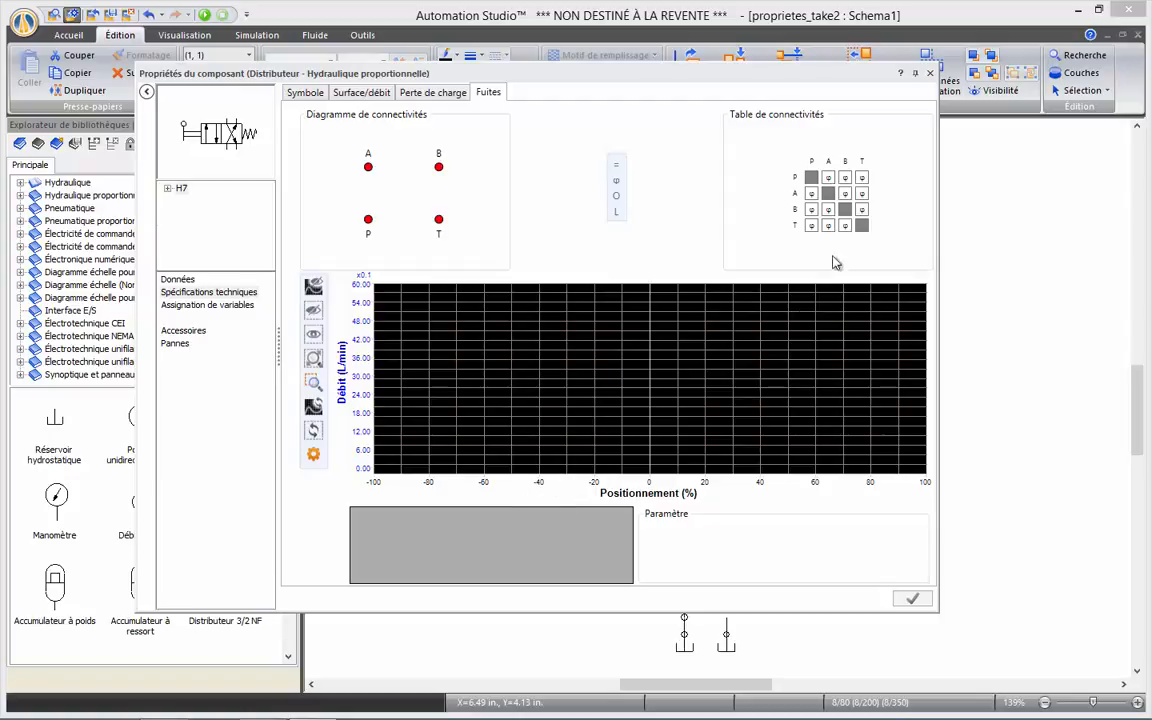
left_click(930, 74)
left_click(808, 400)
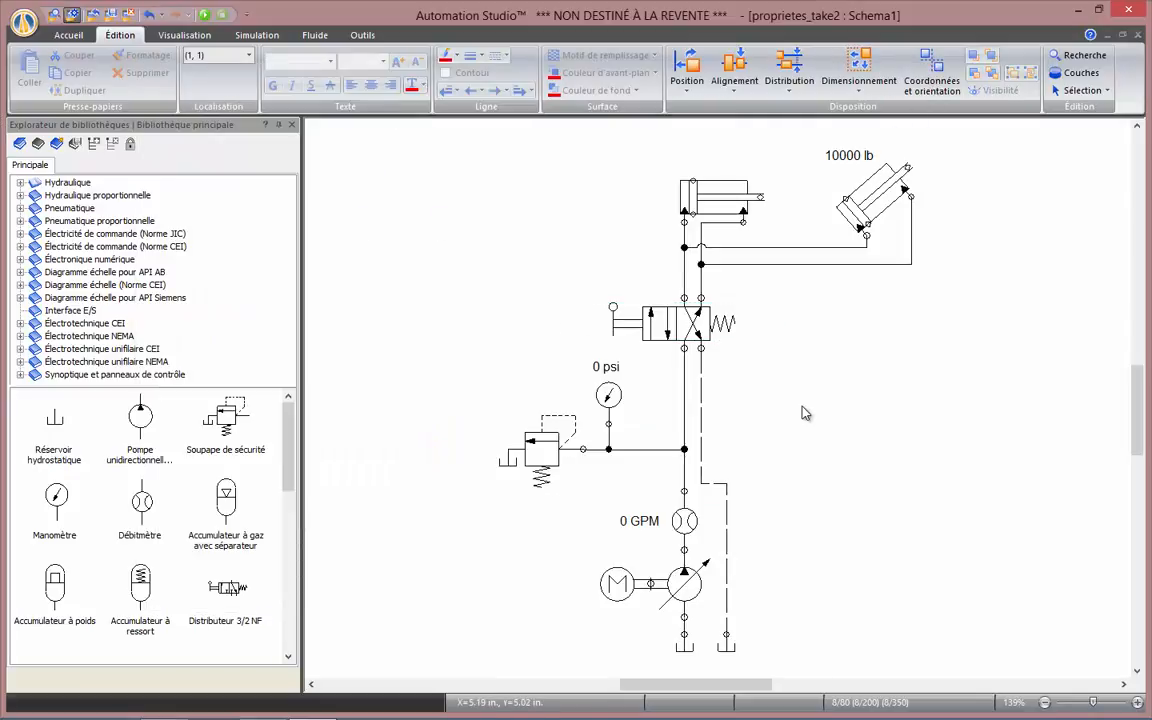
- Examine the pressure relief valve's Pertes de charge curve and close its properties
double_click(540, 455)
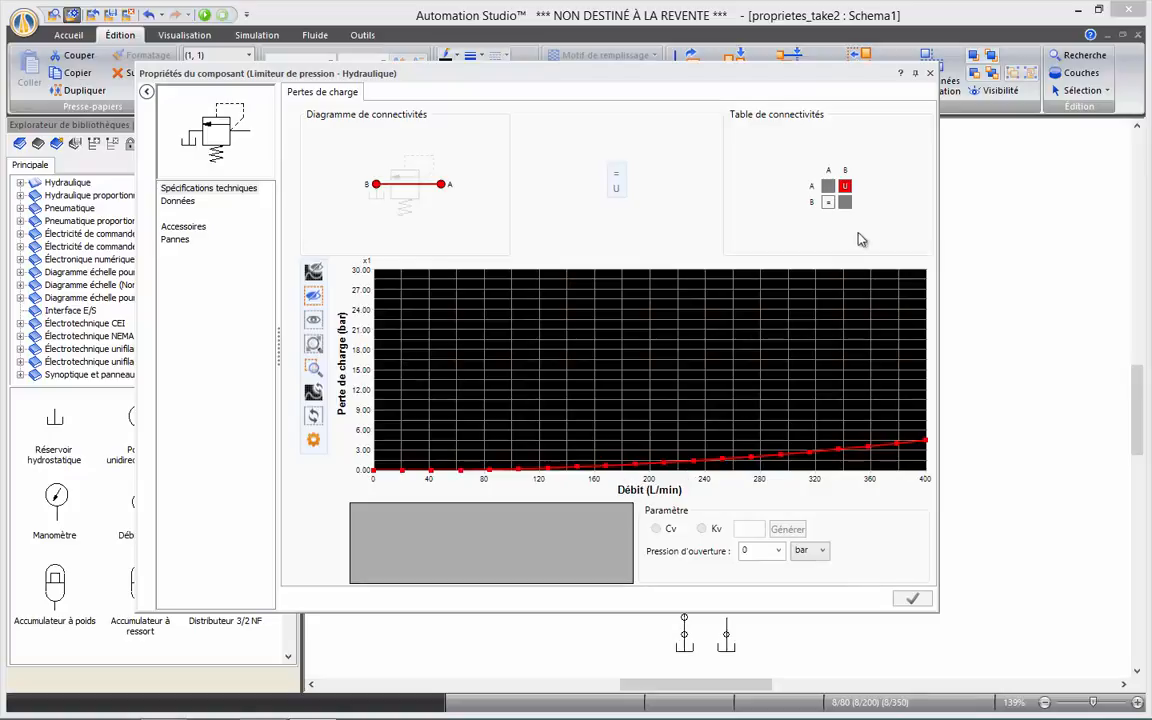
left_click(930, 73)
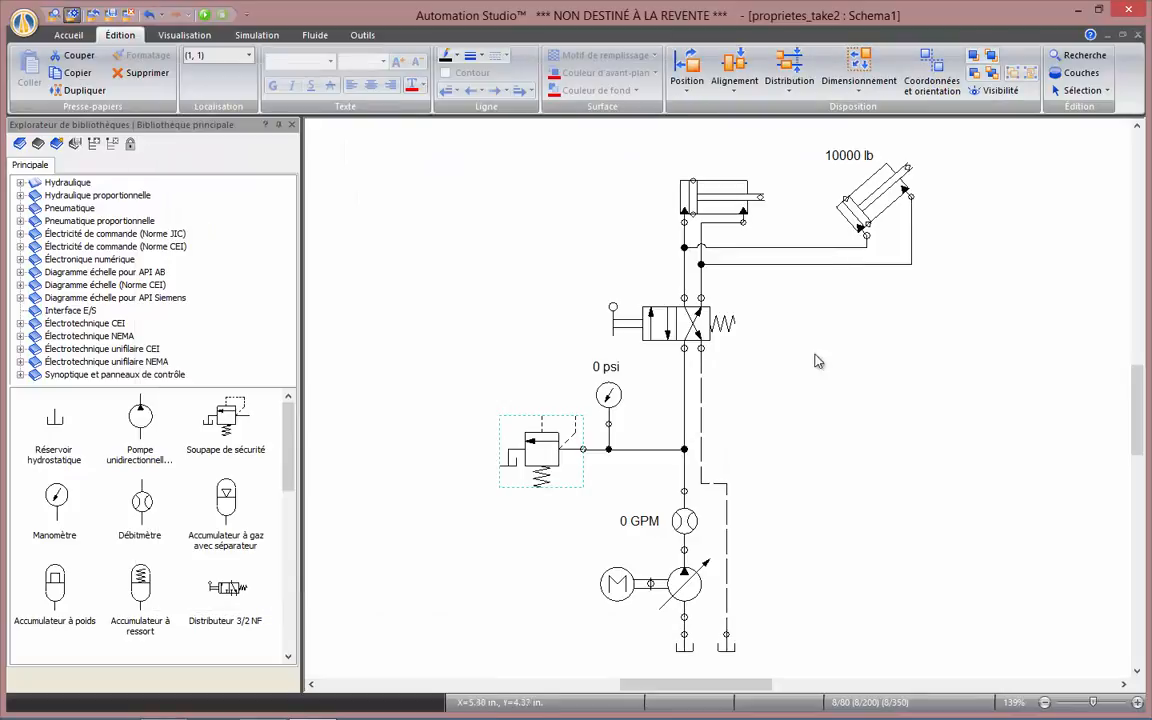
- Review the variable-displacement pump's data and its Rendement volumétrique, Rendement total and Viscosité curves, and close its properties
double_click(684, 588)
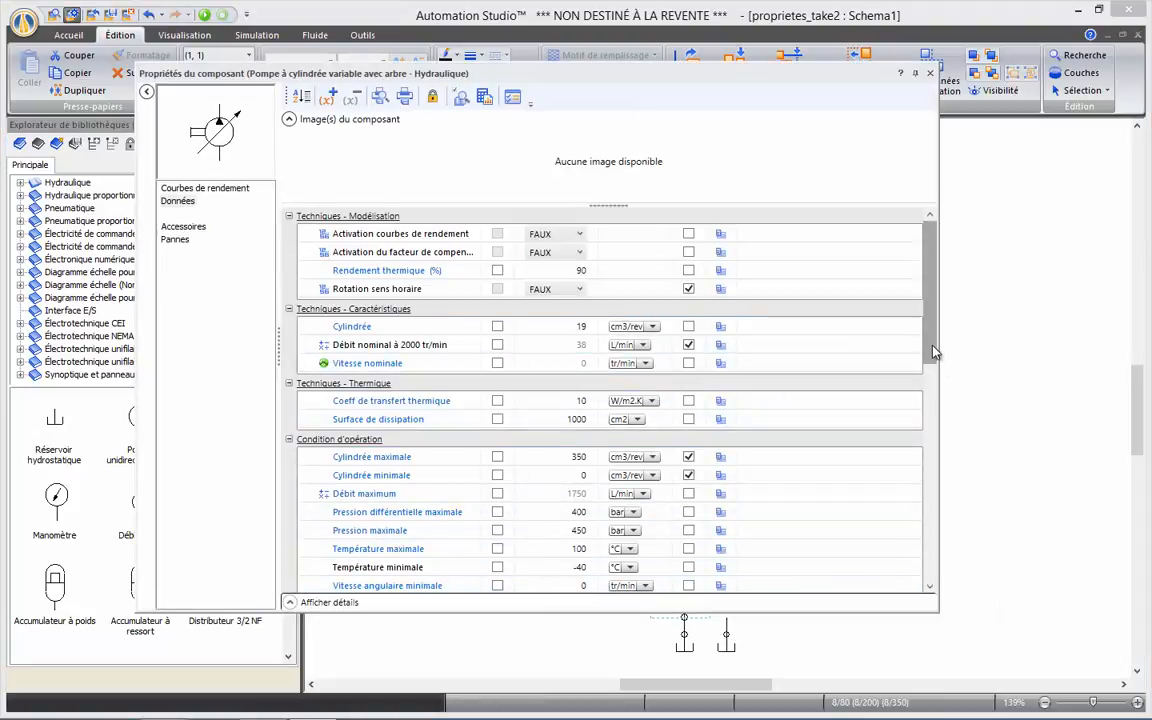
left_click_drag(930, 355, 926, 445)
left_click(237, 190)
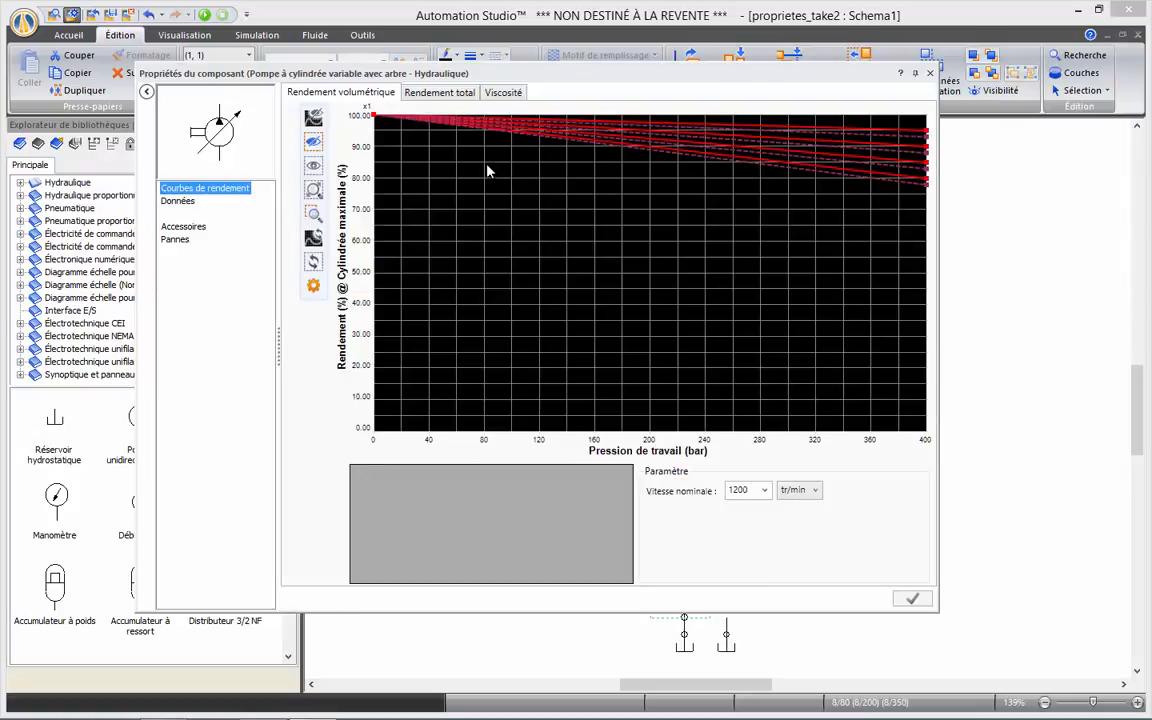
left_click(460, 93)
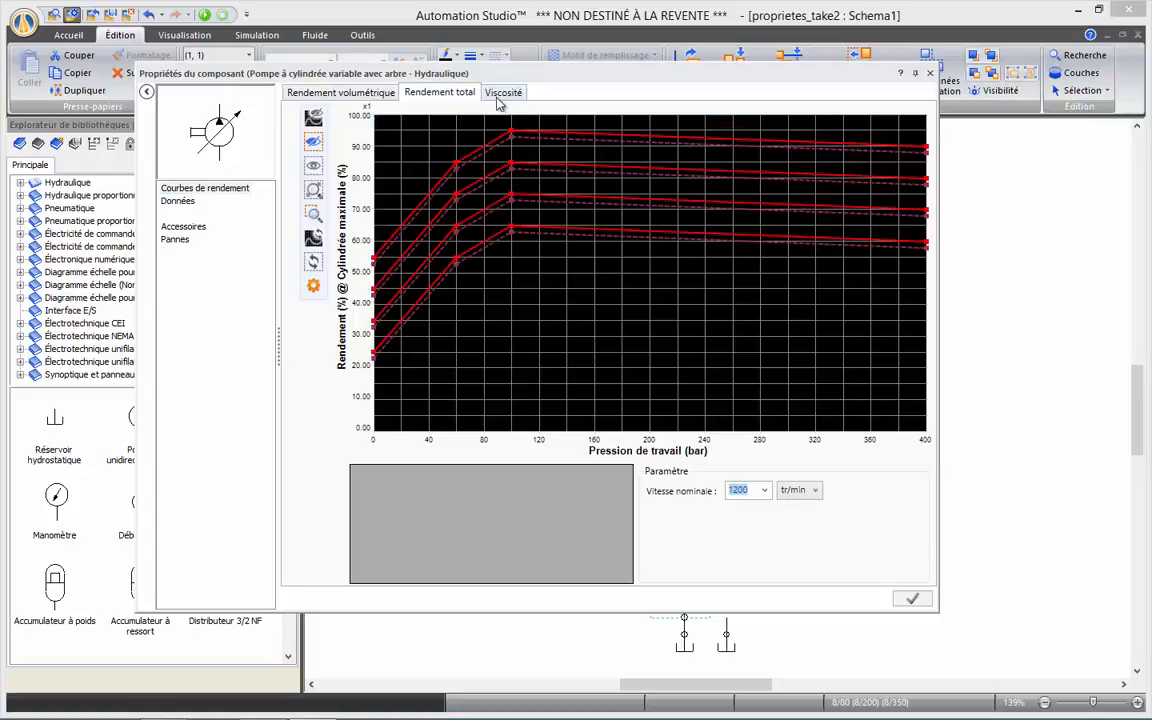
left_click(503, 95)
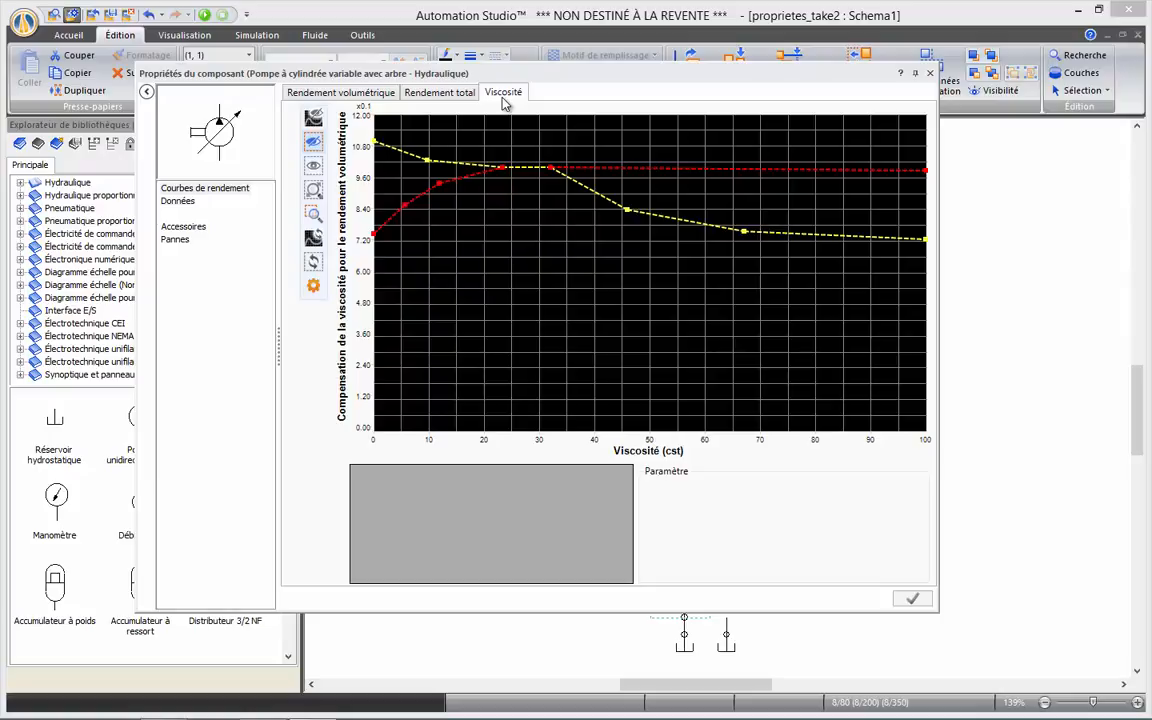
left_click(930, 75)
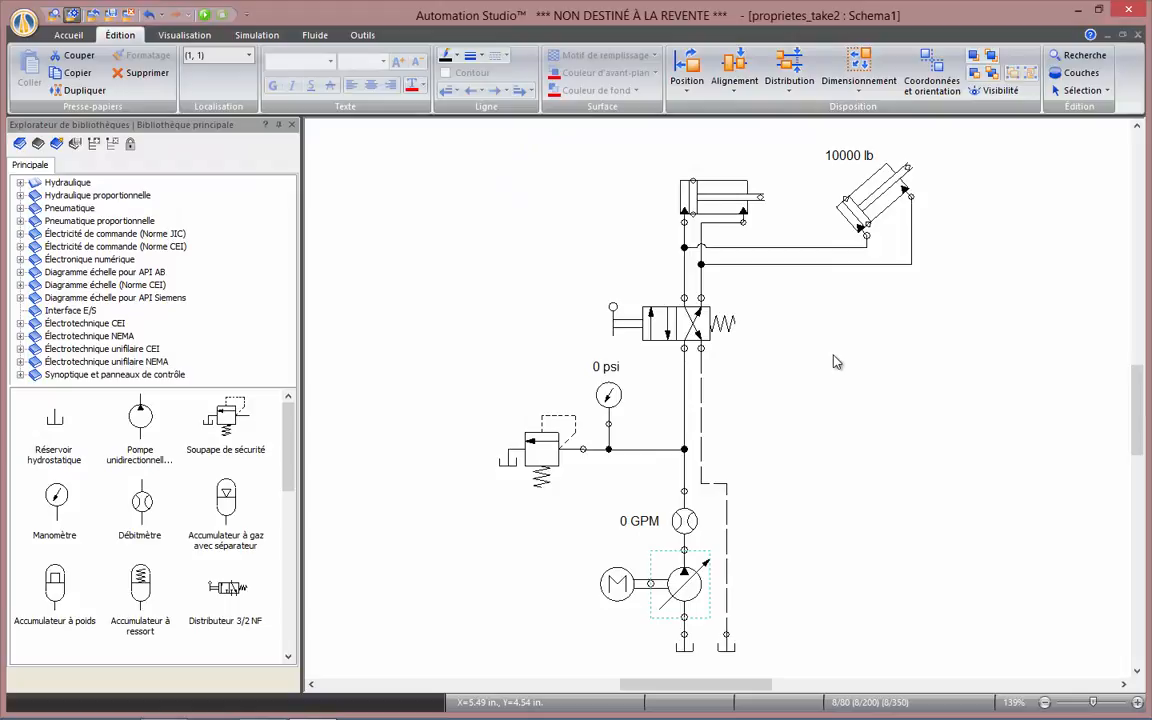